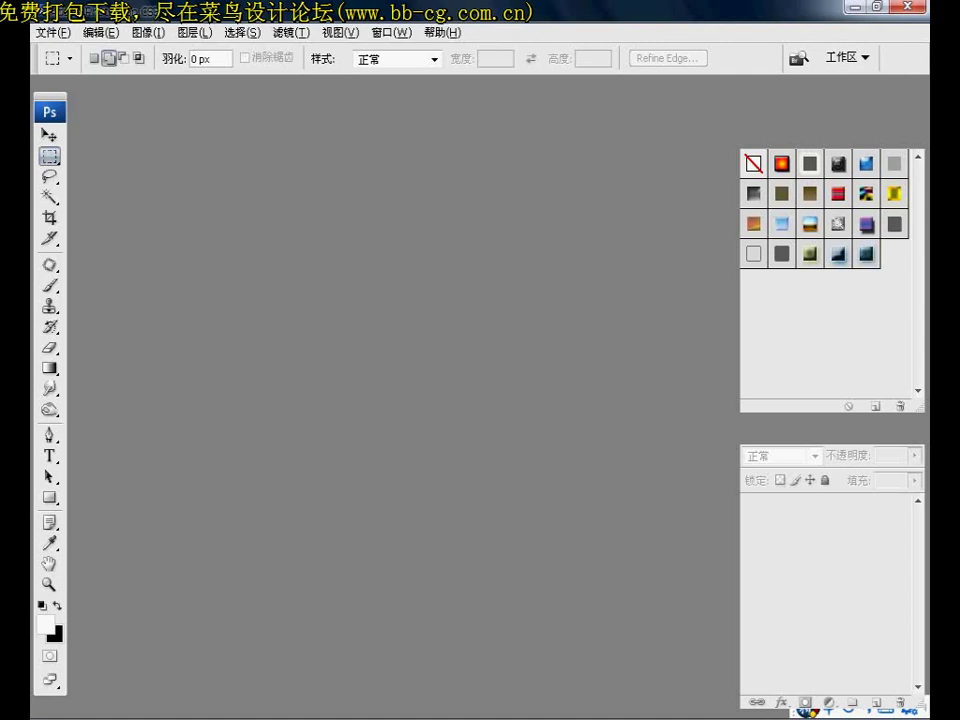
- Open the forest photo 3c5d7c6d9f417de8421694e6.jpg, browsing the files as thumbnails
{"action": "left_click", "coordinate": [50, 31]}
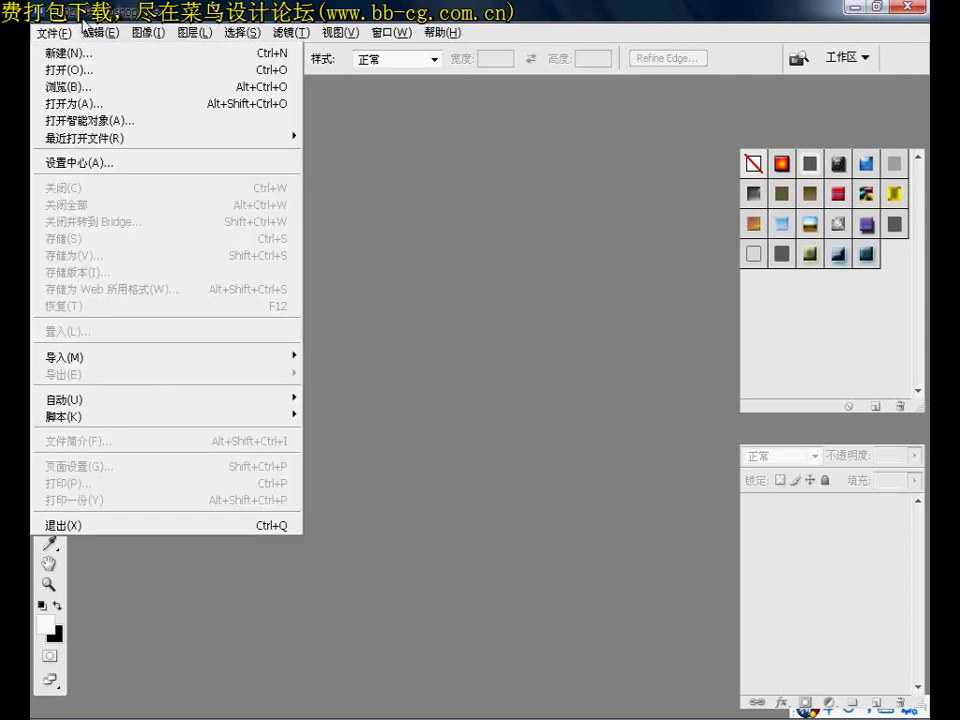
{"action": "left_click", "coordinate": [55, 71]}
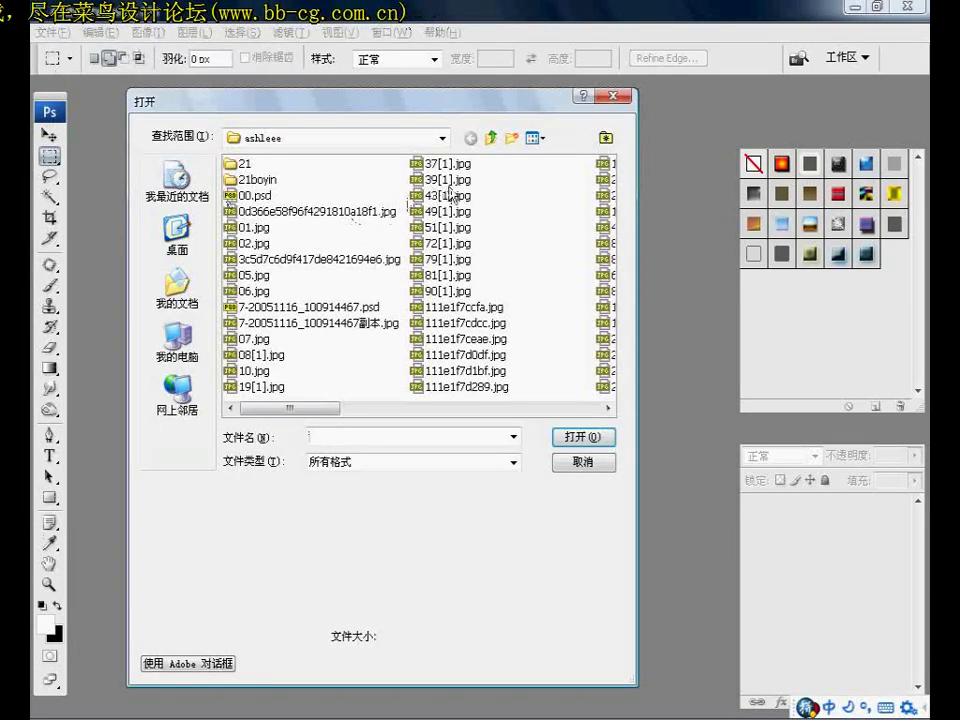
{"action": "left_click", "coordinate": [535, 142]}
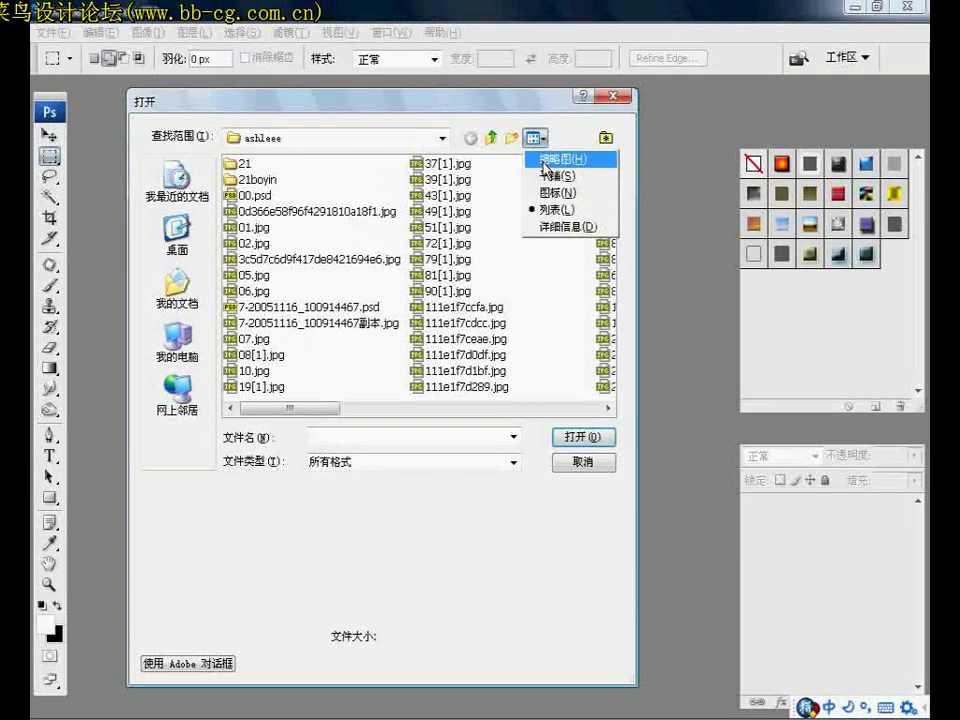
{"action": "left_click", "coordinate": [546, 160]}
{"action": "mouse_move", "coordinate": [607, 176]}
{"action": "left_mouse_down"}
{"action": "mouse_move", "coordinate": [608, 248]}
{"action": "mouse_move", "coordinate": [606, 188]}
{"action": "left_mouse_up"}
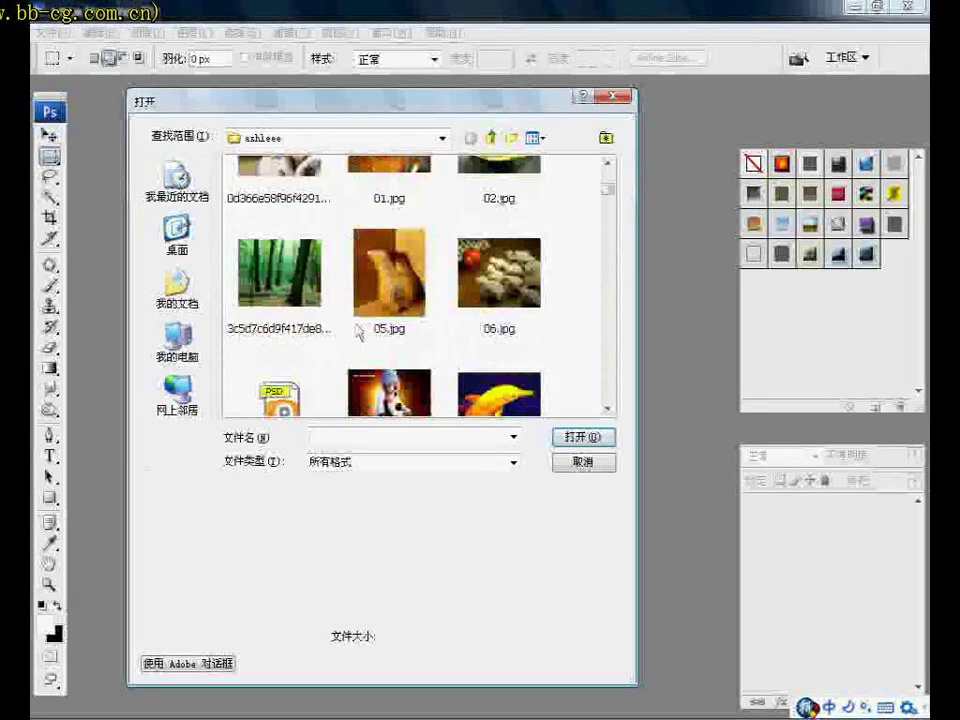
{"action": "left_click", "coordinate": [328, 326]}
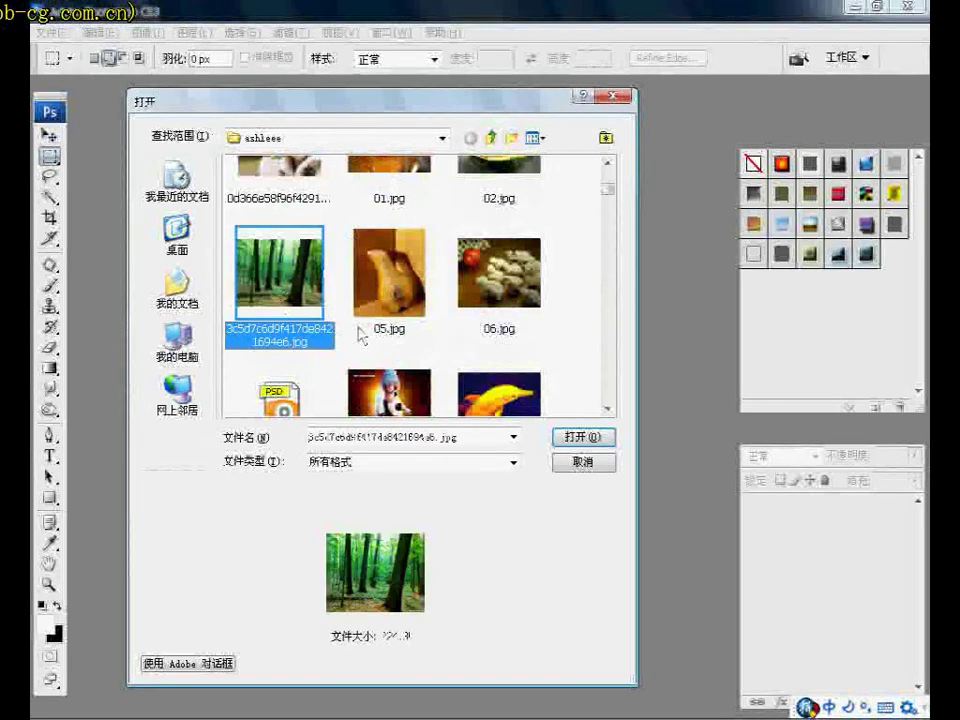
{"action": "left_click", "coordinate": [582, 438]}
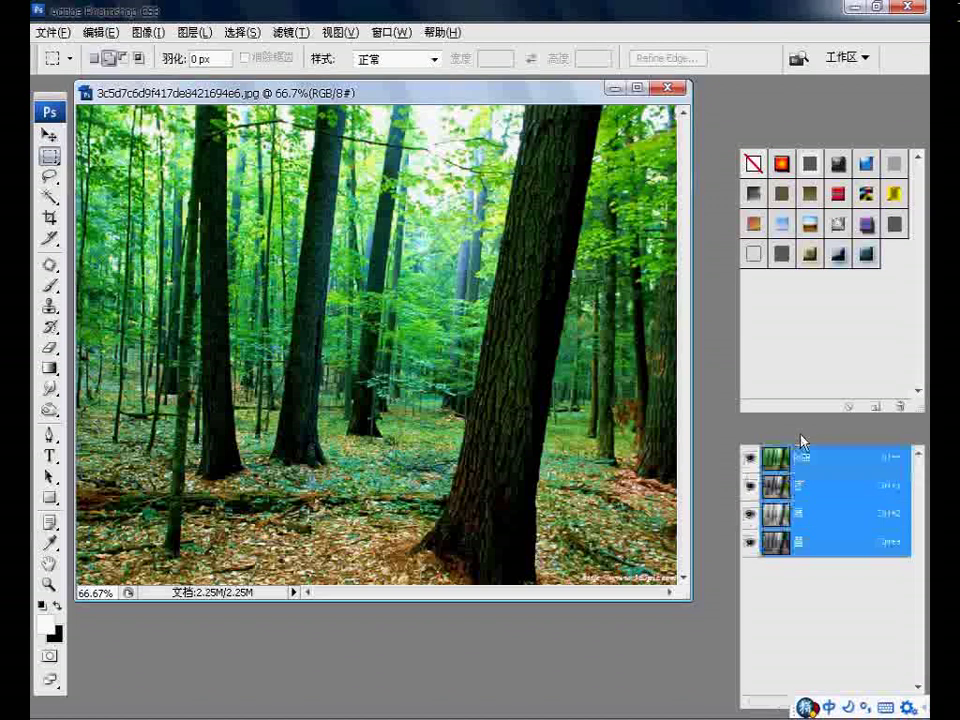
- Duplicate the Green channel into a new channel named 绿 副本
{"action": "left_click", "coordinate": [830, 515]}
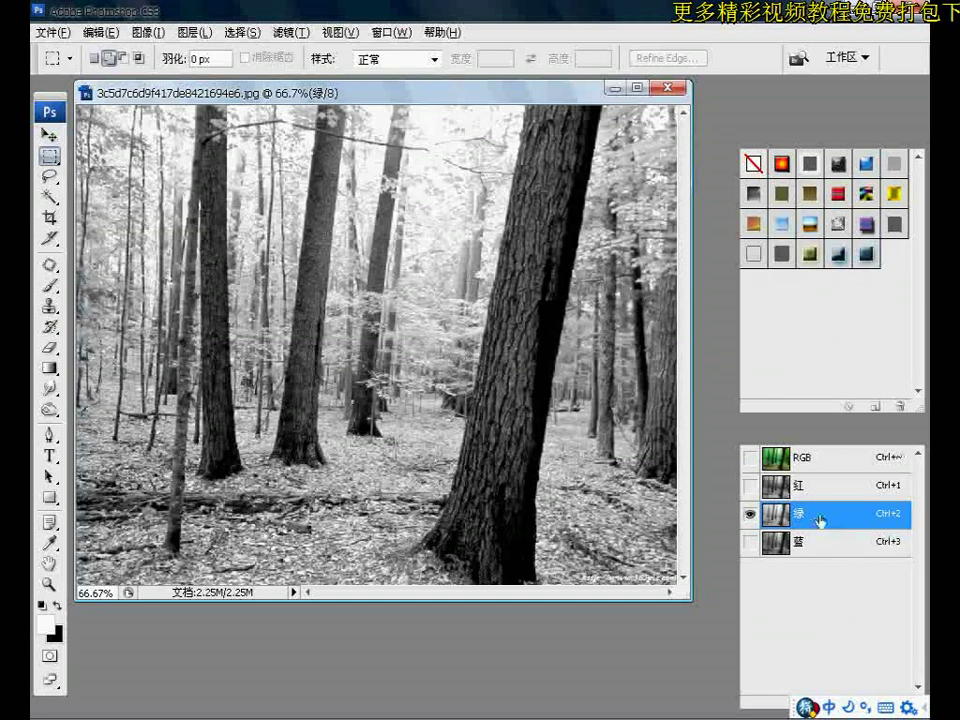
{"action": "right_click", "coordinate": [822, 520]}
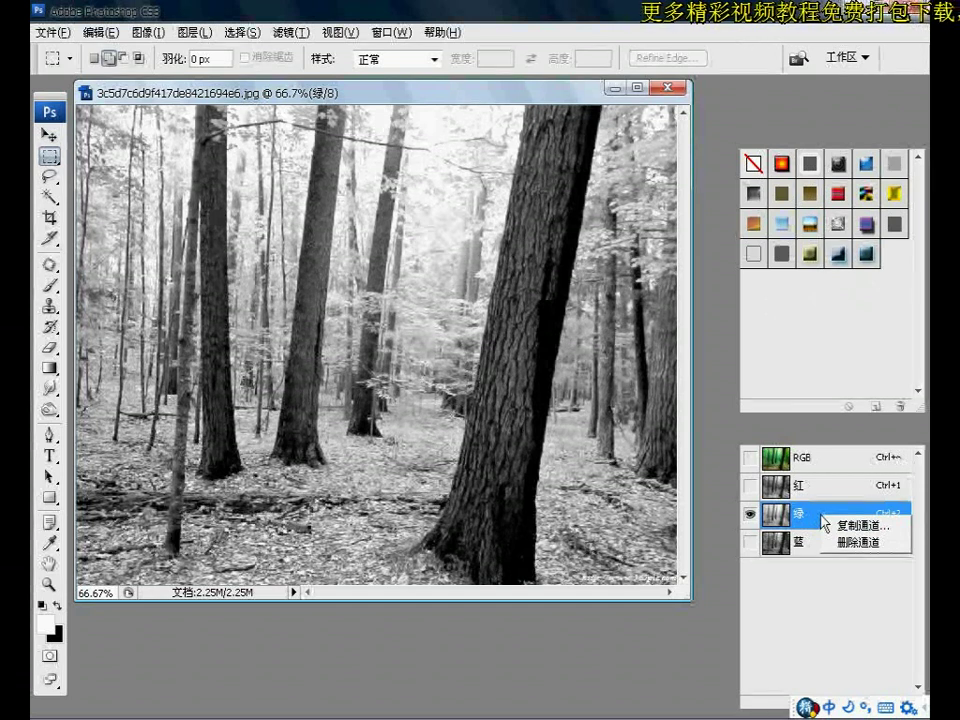
{"action": "left_click", "coordinate": [846, 529]}
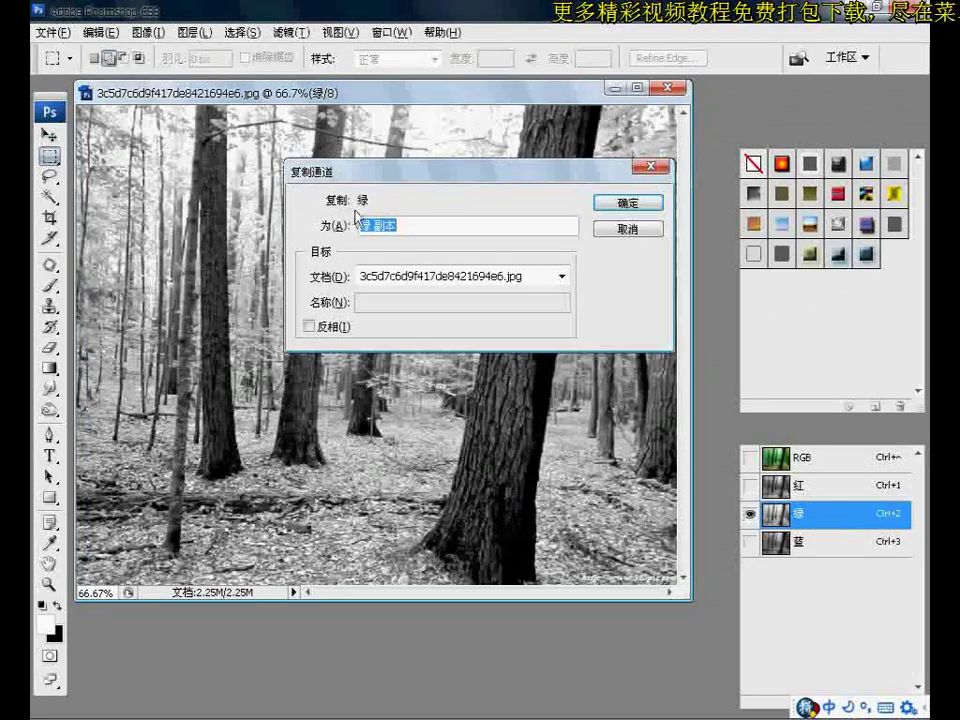
{"action": "left_click", "coordinate": [617, 203]}
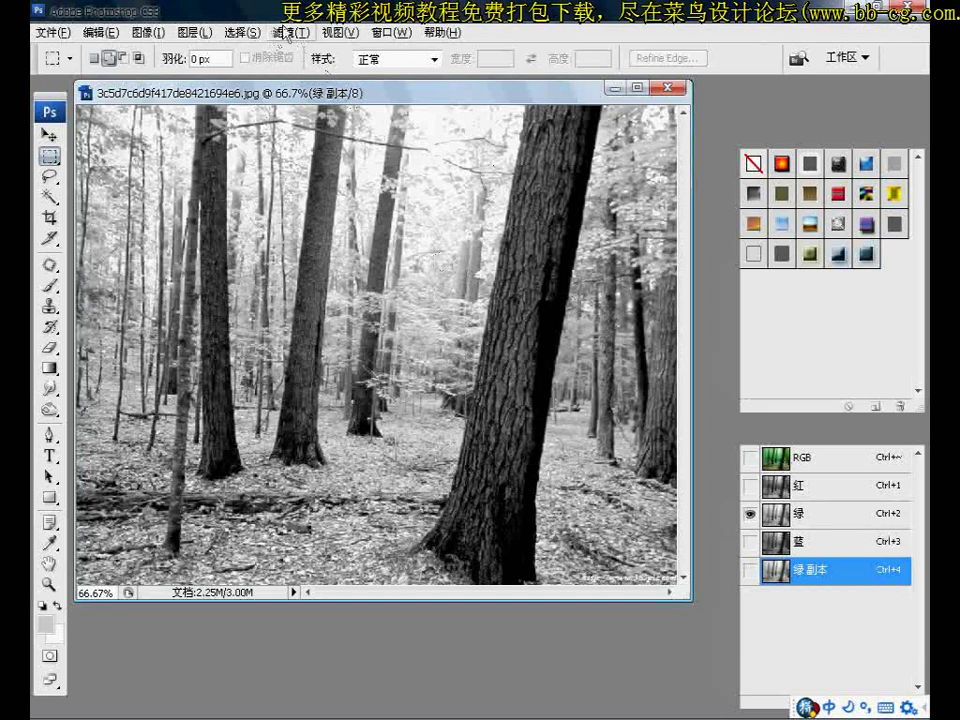
- Apply Artistic > Film Grain to 绿 副本 with grain 10, highlight area 8, intensity 5
{"action": "left_click", "coordinate": [302, 34]}
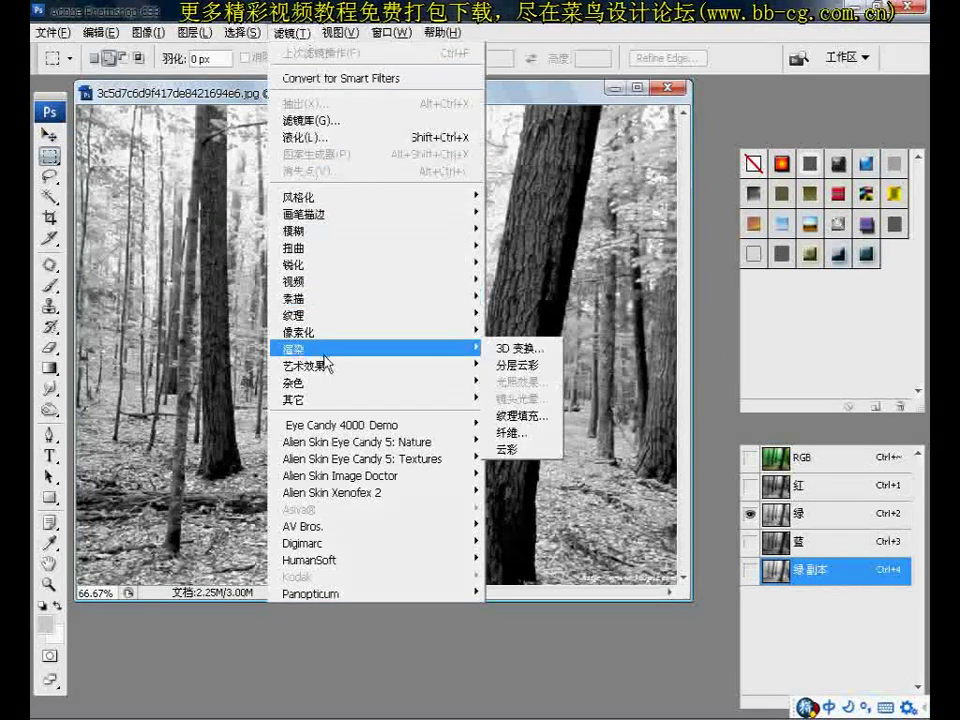
{"action": "mouse_move", "coordinate": [320, 365]}
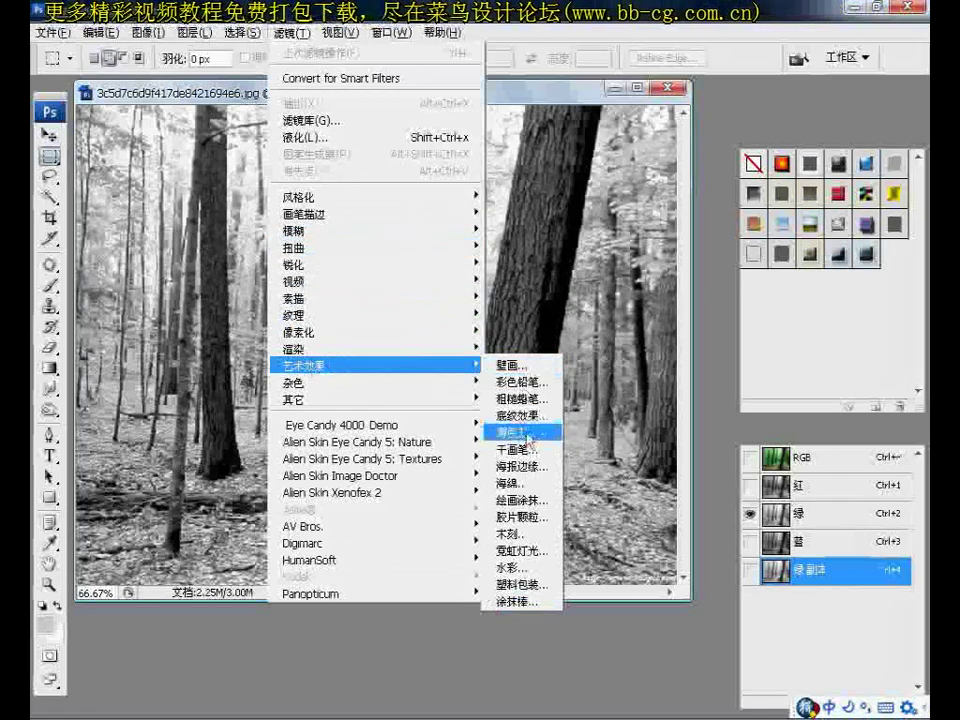
{"action": "left_click", "coordinate": [533, 517]}
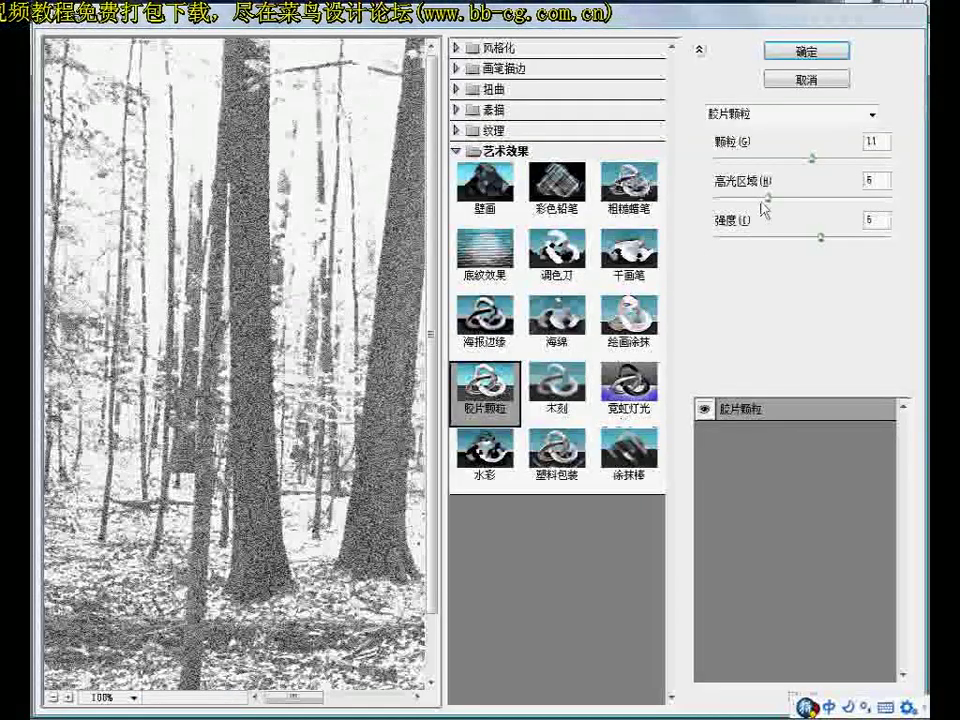
{"action": "left_click_drag", "start_coordinate": [812, 158], "coordinate": [805, 158]}
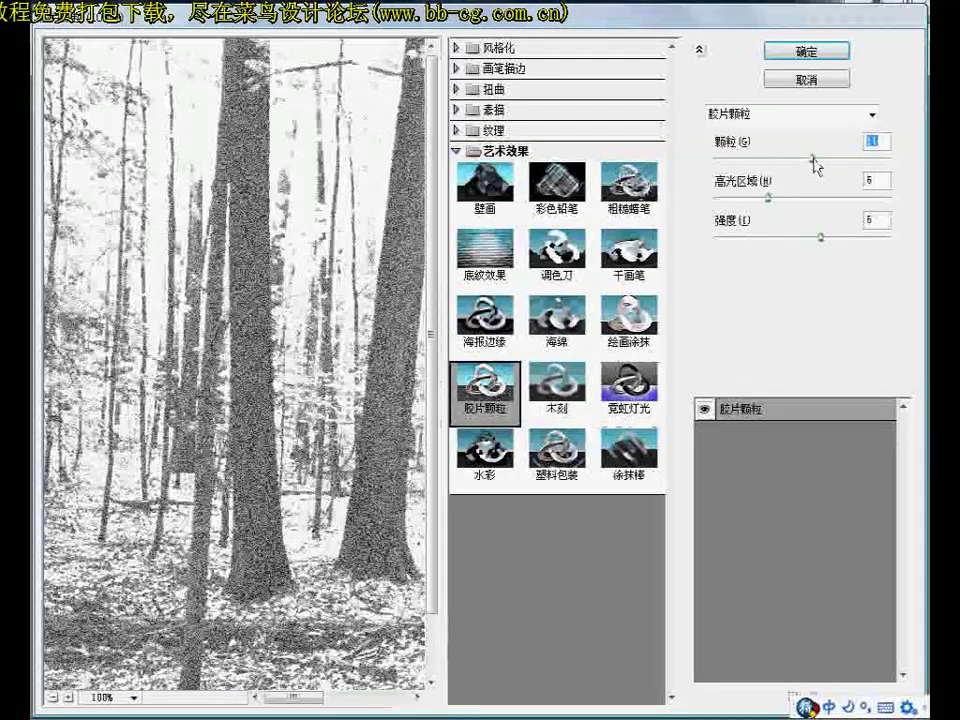
{"action": "left_click", "coordinate": [768, 198]}
{"action": "mouse_move", "coordinate": [768, 198]}
{"action": "left_mouse_down"}
{"action": "mouse_move", "coordinate": [782, 198]}
{"action": "mouse_move", "coordinate": [768, 198]}
{"action": "left_mouse_up"}
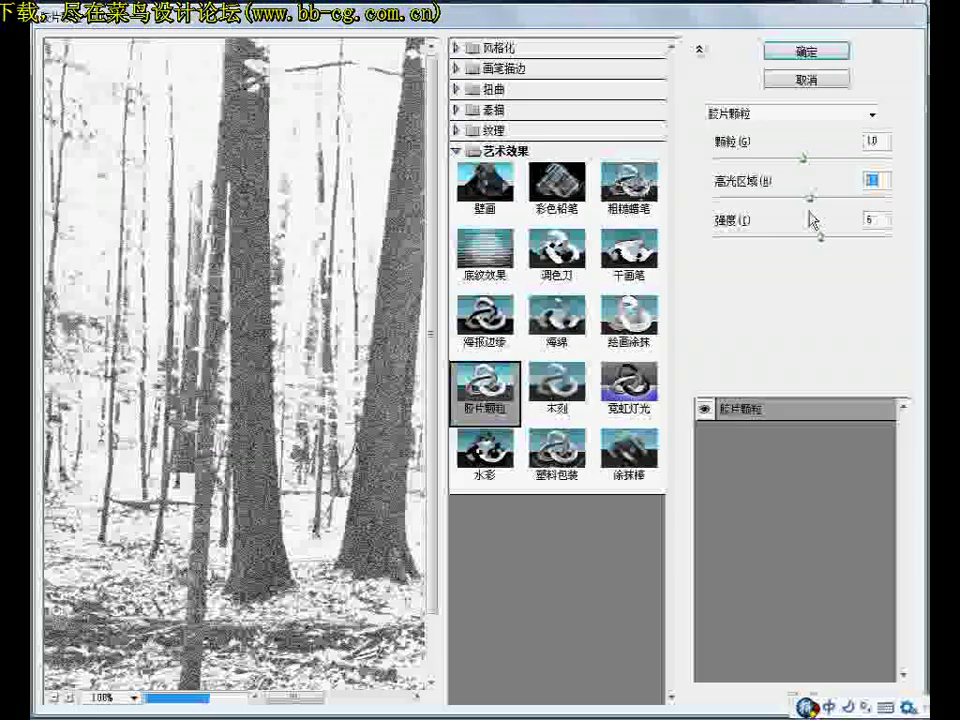
{"action": "left_click_drag", "start_coordinate": [820, 237], "coordinate": [803, 237]}
{"action": "type", "text": "4"}
{"action": "left_click", "coordinate": [766, 198]}
{"action": "mouse_move", "coordinate": [737, 198]}
{"action": "left_mouse_down"}
{"action": "mouse_move", "coordinate": [805, 200]}
{"action": "mouse_move", "coordinate": [777, 198]}
{"action": "left_mouse_up"}
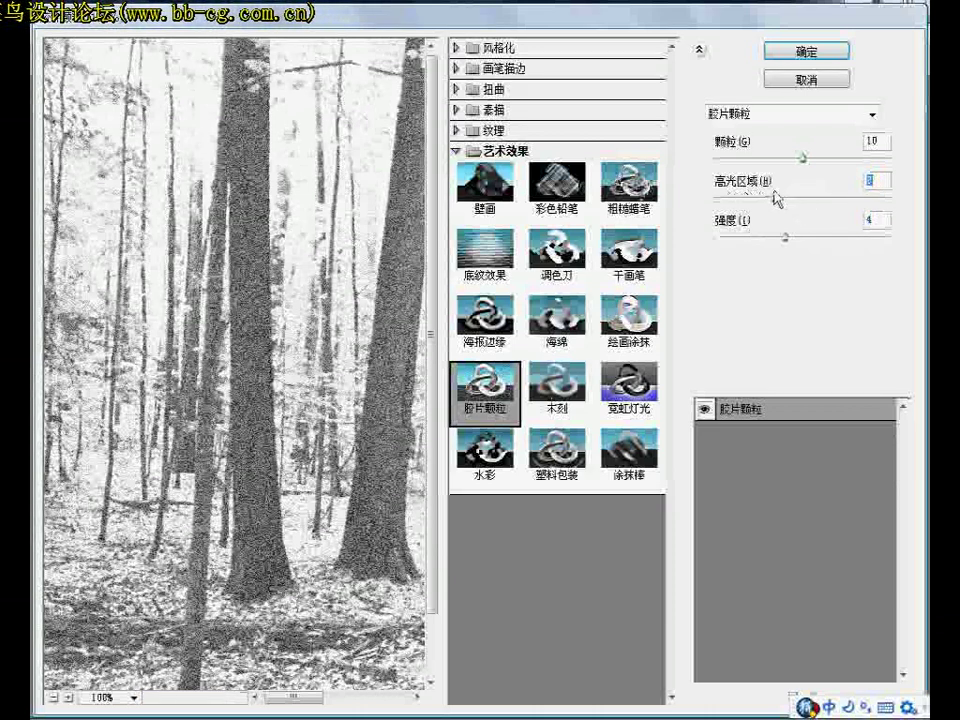
{"action": "left_click", "coordinate": [785, 241]}
{"action": "left_click_drag", "start_coordinate": [786, 238], "coordinate": [832, 232]}
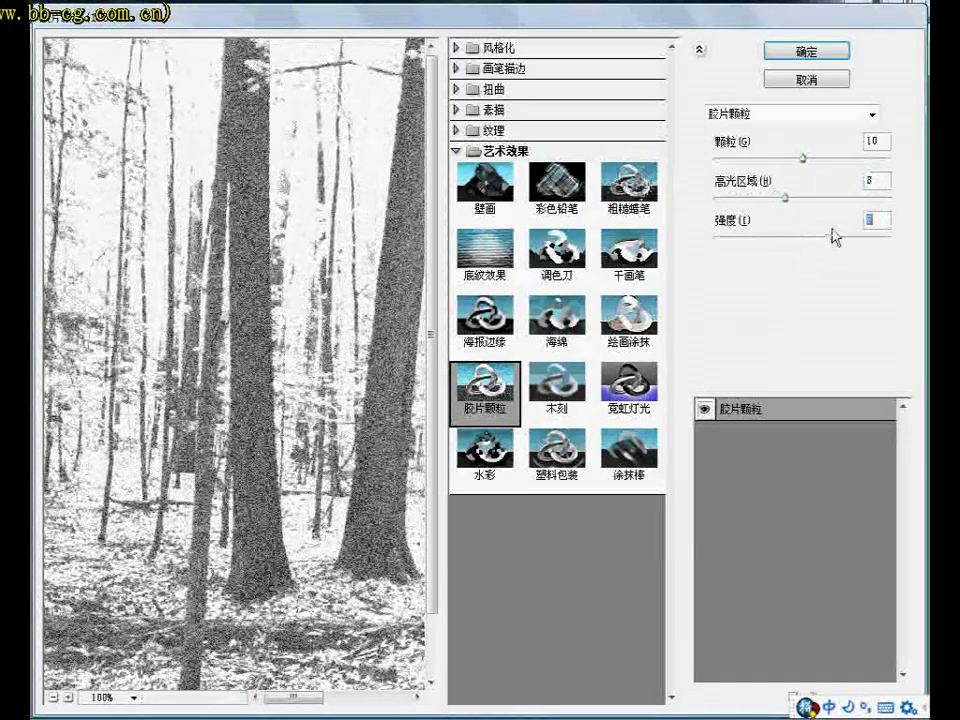
{"action": "left_click_drag", "start_coordinate": [834, 236], "coordinate": [807, 257]}
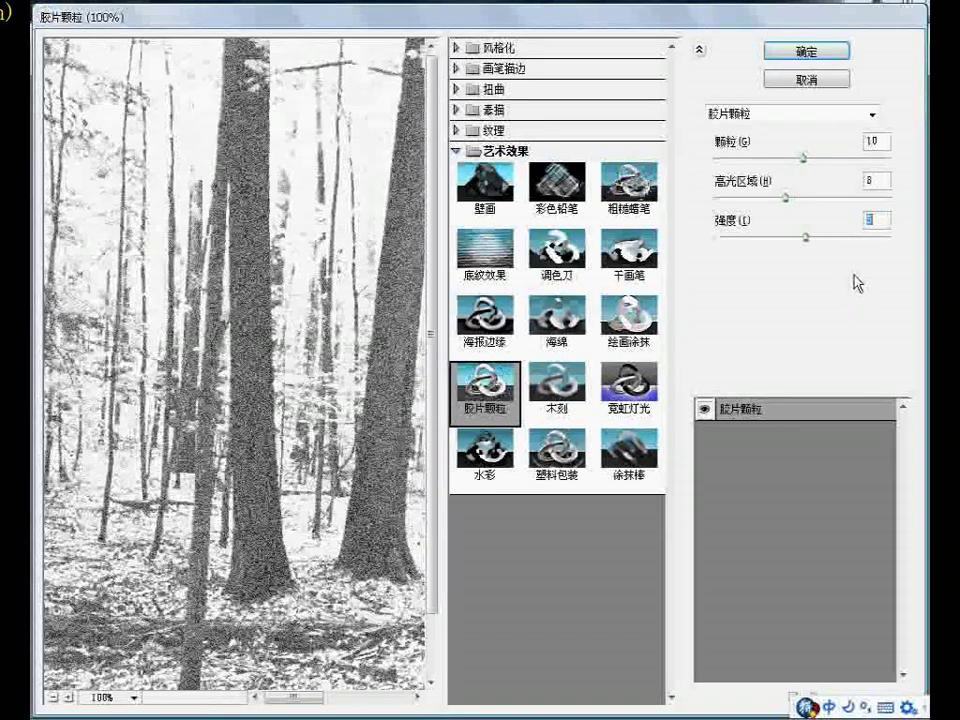
{"action": "left_click", "coordinate": [807, 55]}
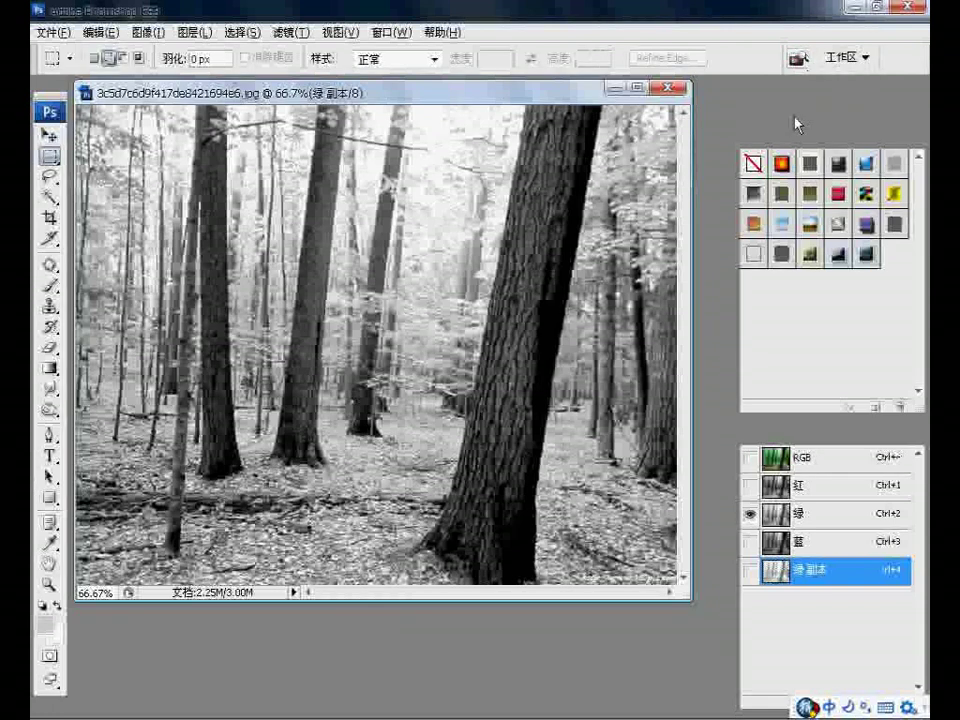
- Return to the full-colour RGB view and add an empty layer, 图层 1, above the background
{"action": "left_click", "coordinate": [749, 572]}
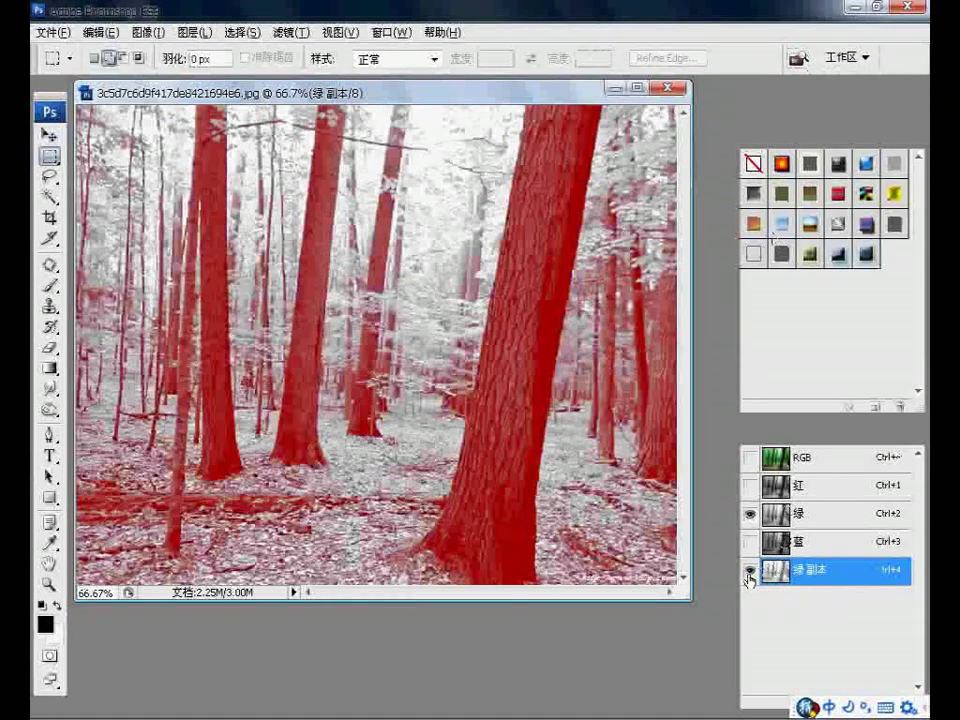
{"action": "left_click", "coordinate": [749, 572]}
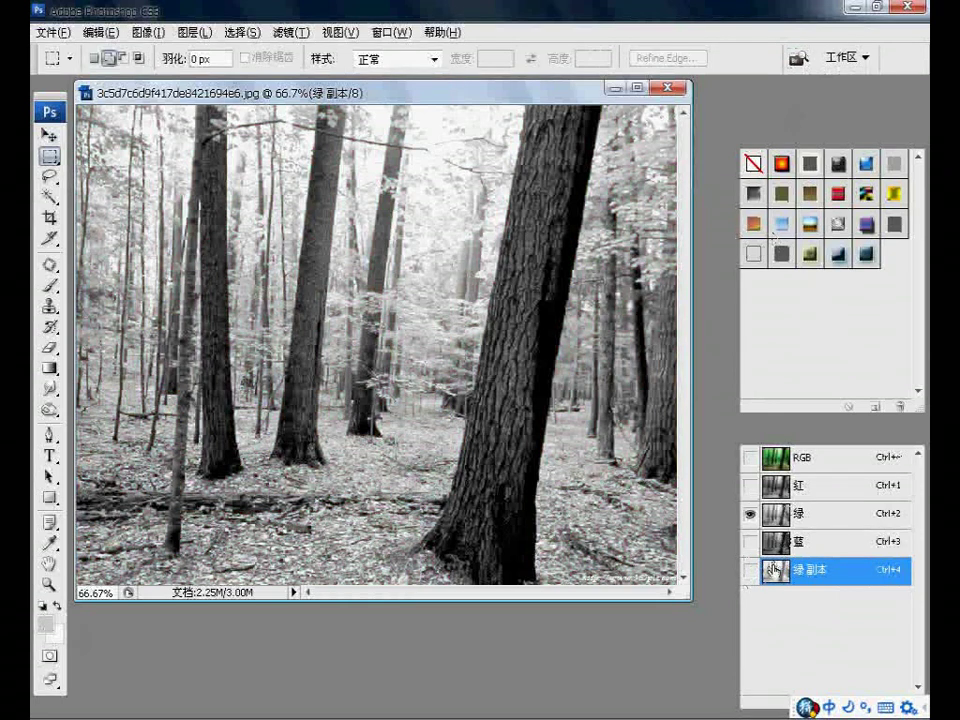
{"action": "left_click", "coordinate": [834, 461]}
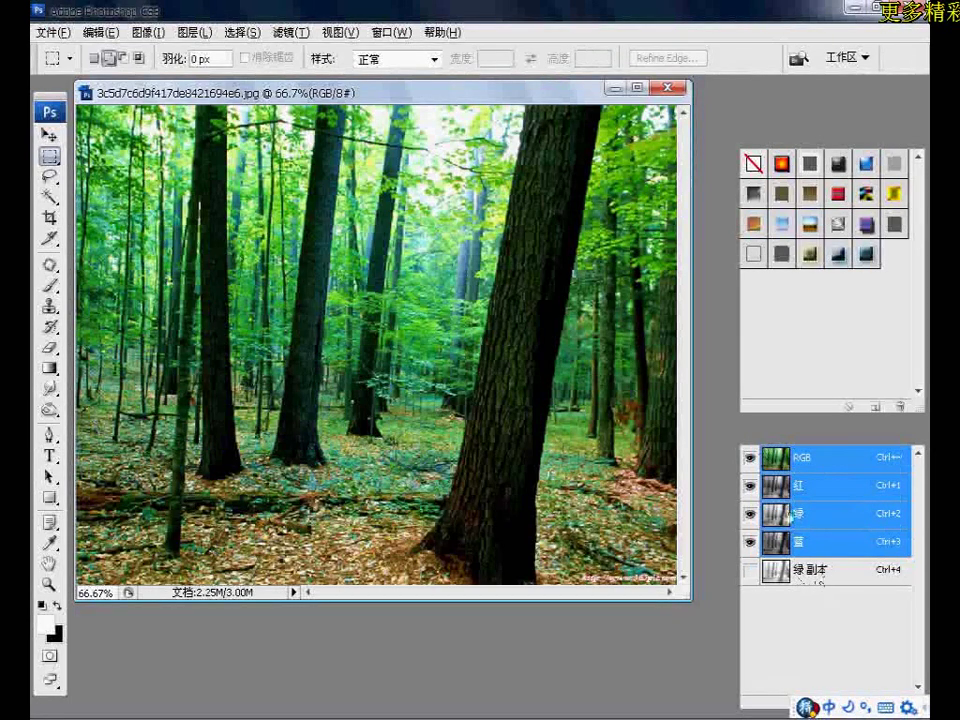
{"action": "left_click", "coordinate": [760, 440]}
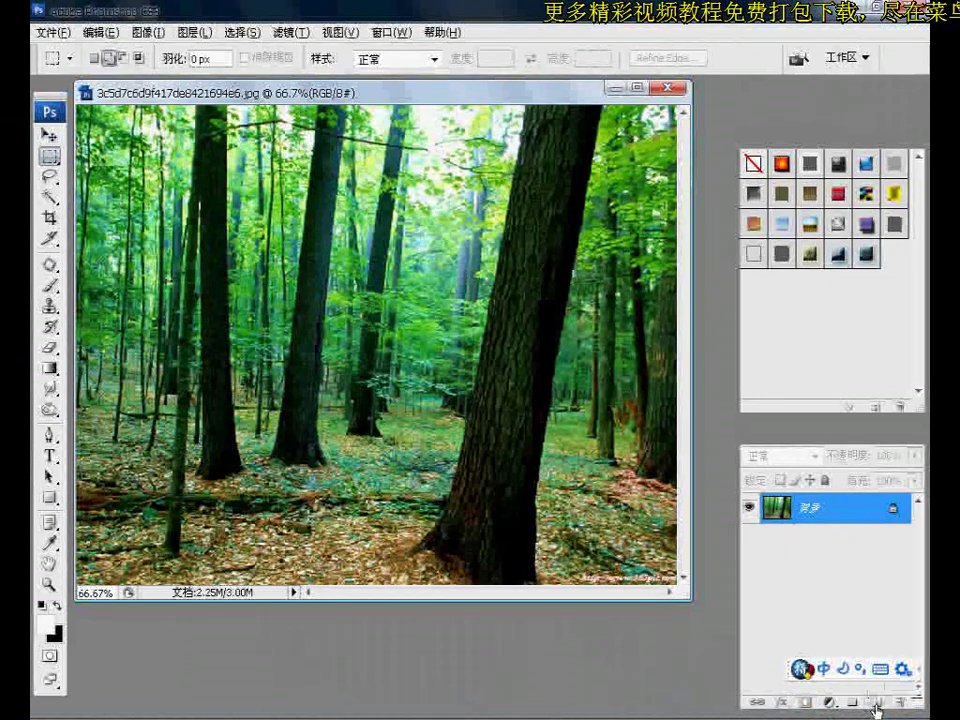
{"action": "left_click", "coordinate": [875, 705]}
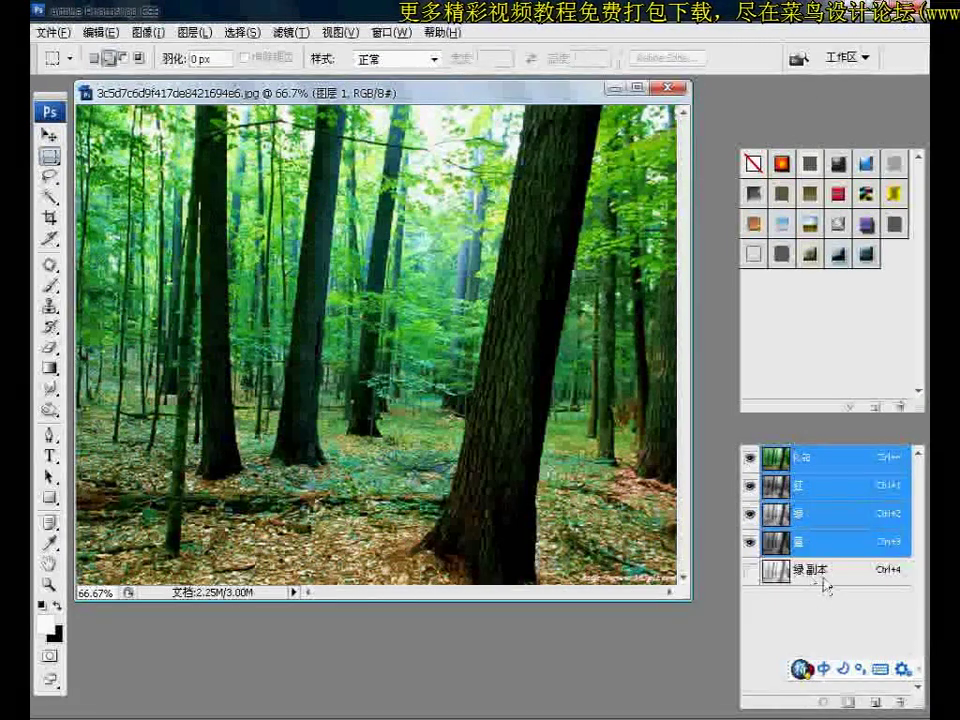
- Load the 绿 副本 channel as a selection and go back to the RGB composite
{"action": "left_click", "coordinate": [815, 572]}
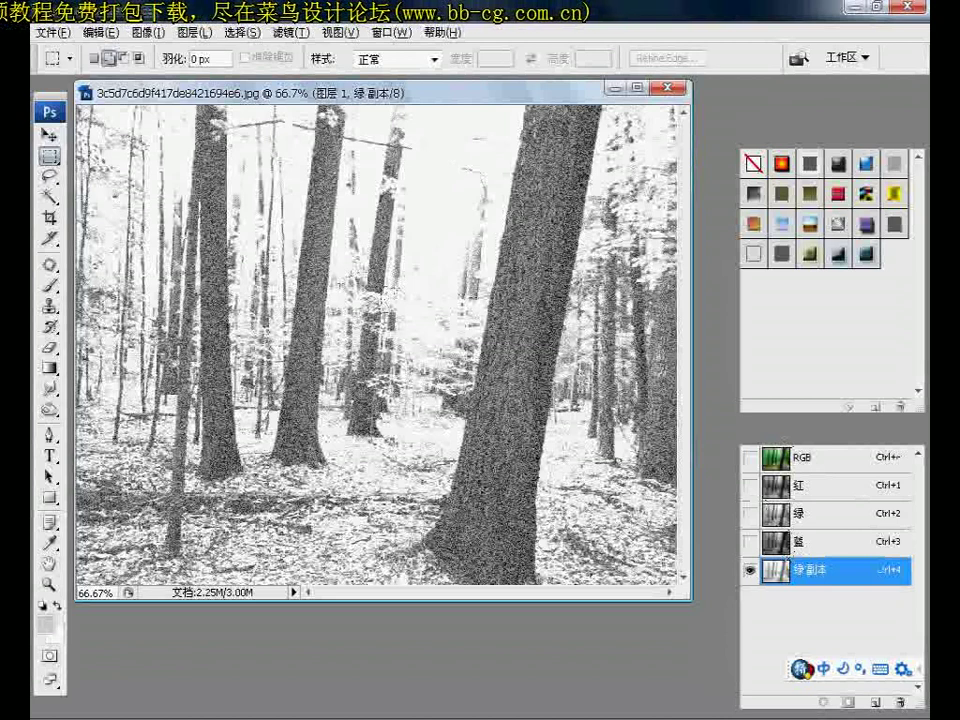
{"action": "right_click", "coordinate": [388, 345]}
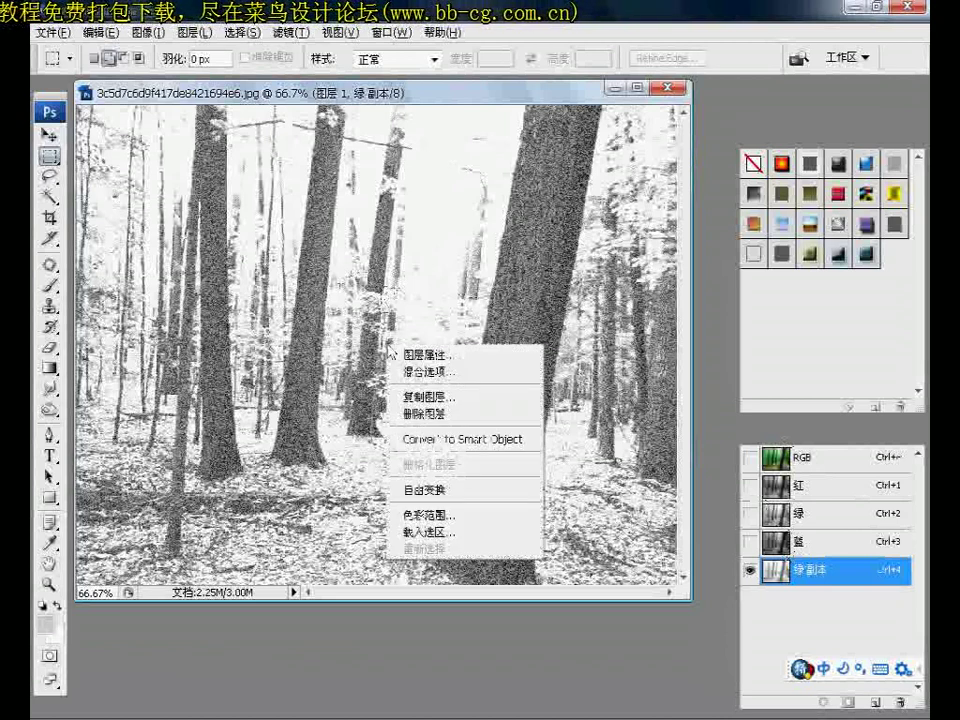
{"action": "left_click", "coordinate": [450, 541]}
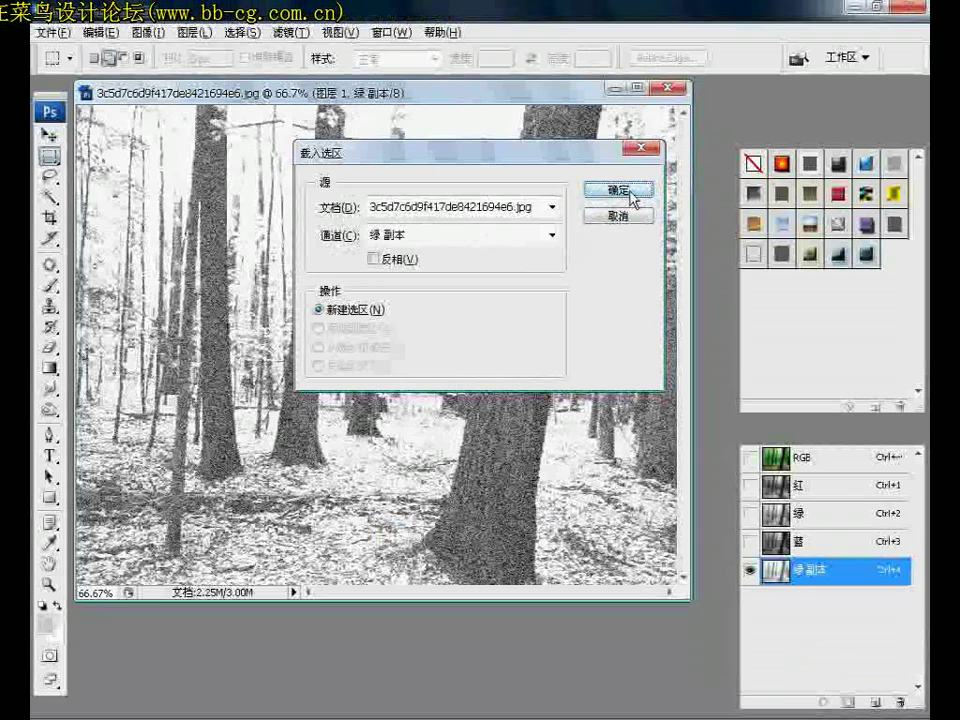
{"action": "left_click", "coordinate": [619, 189]}
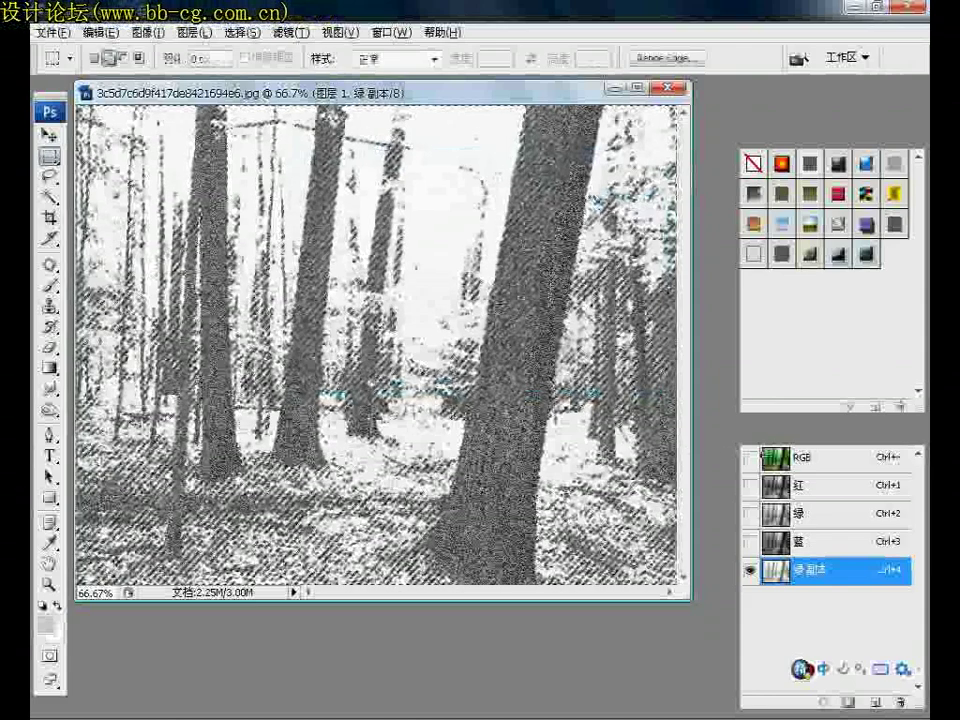
{"action": "left_click", "coordinate": [762, 448]}
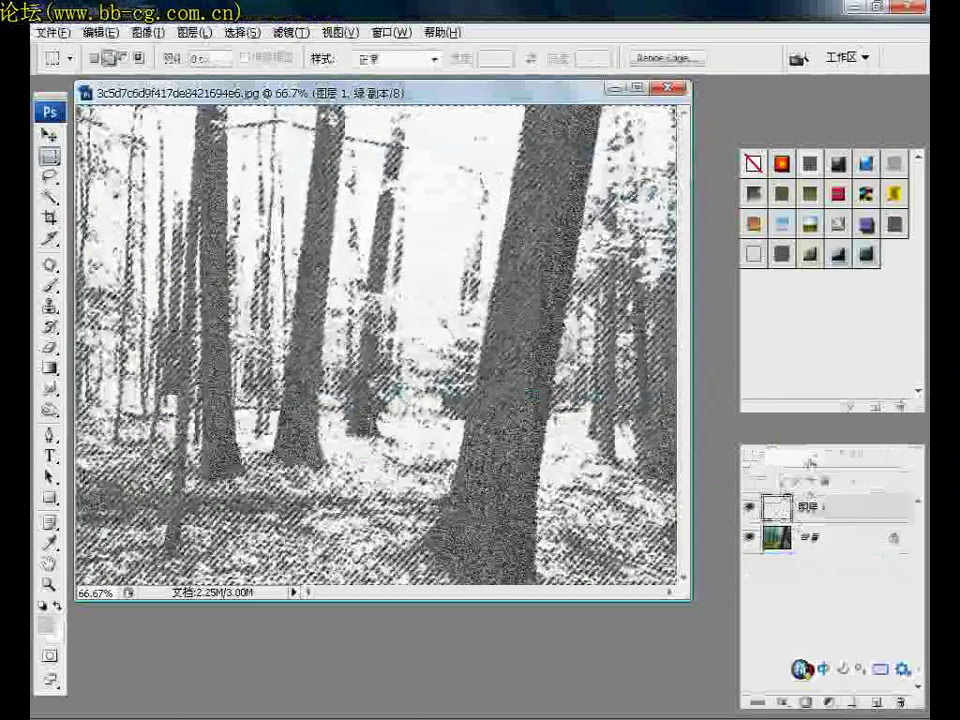
{"action": "left_click", "coordinate": [810, 454]}
{"action": "left_click", "coordinate": [793, 458]}
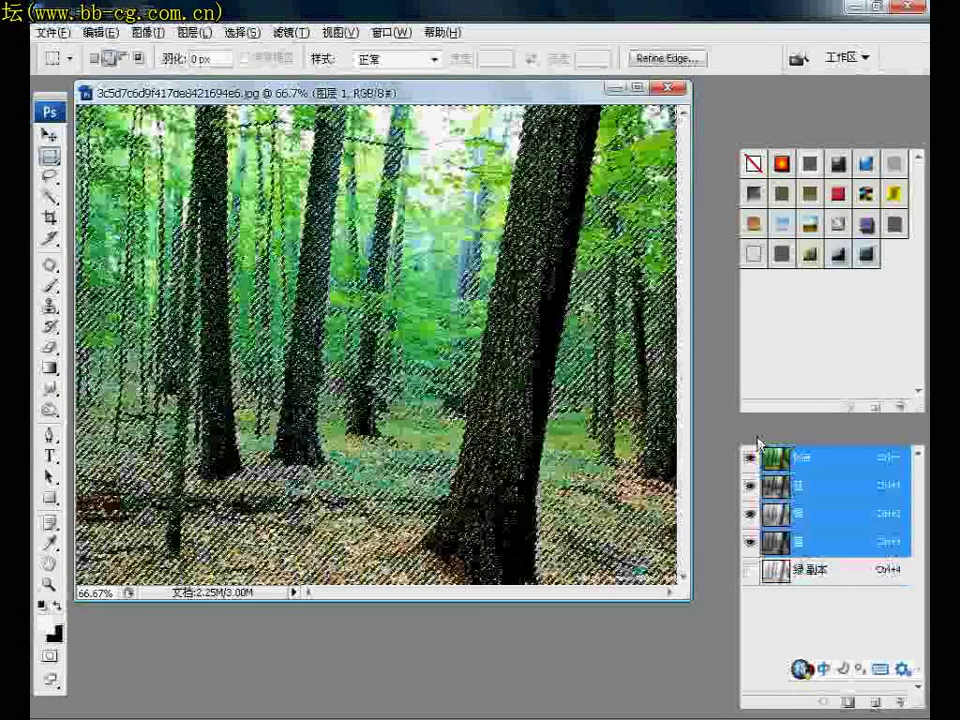
- Set the foreground colour to white in the Layers view
{"action": "left_click", "coordinate": [758, 442]}
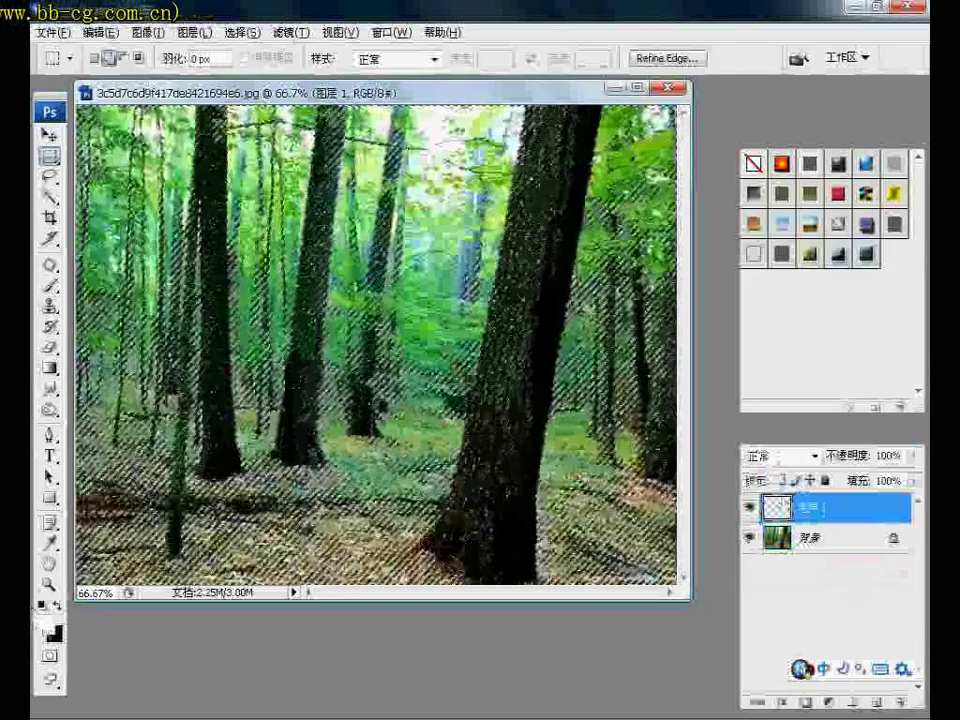
{"action": "left_click", "coordinate": [45, 627]}
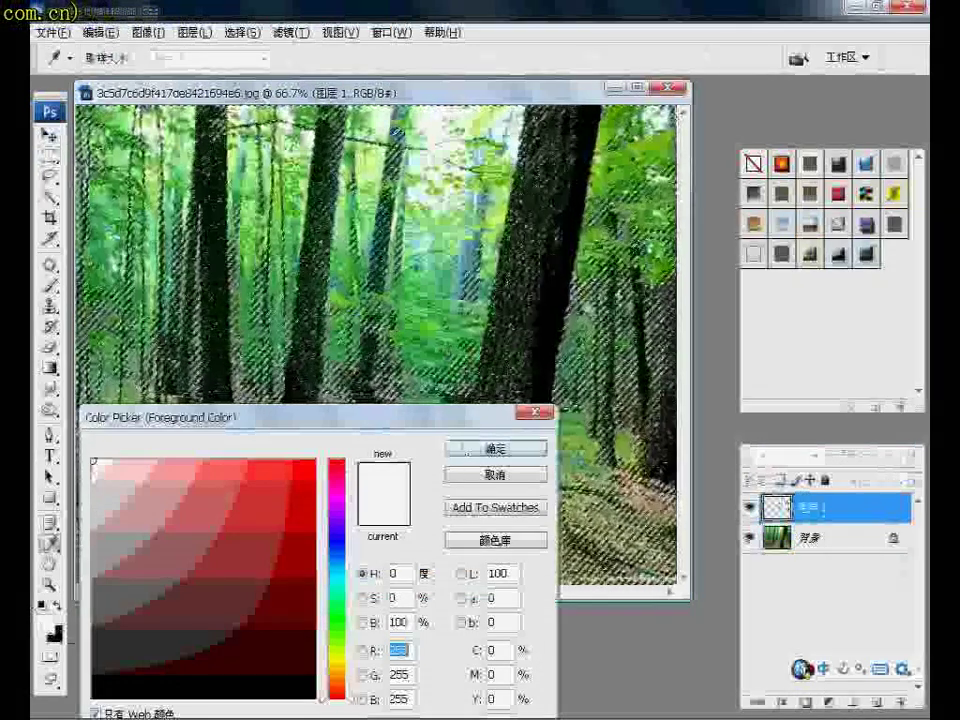
{"action": "left_click", "coordinate": [464, 450]}
{"action": "key", "text": "m"}
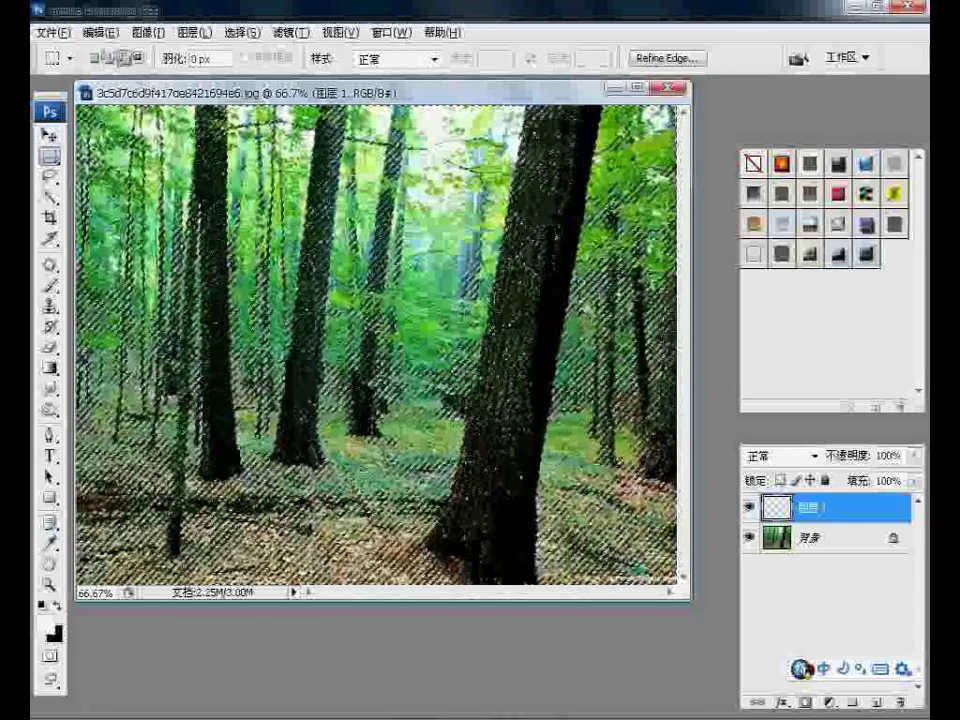
- Fill the selection on 图层 1 with white twice, then deselect
{"action": "key", "text": "ctrl+Delete"}
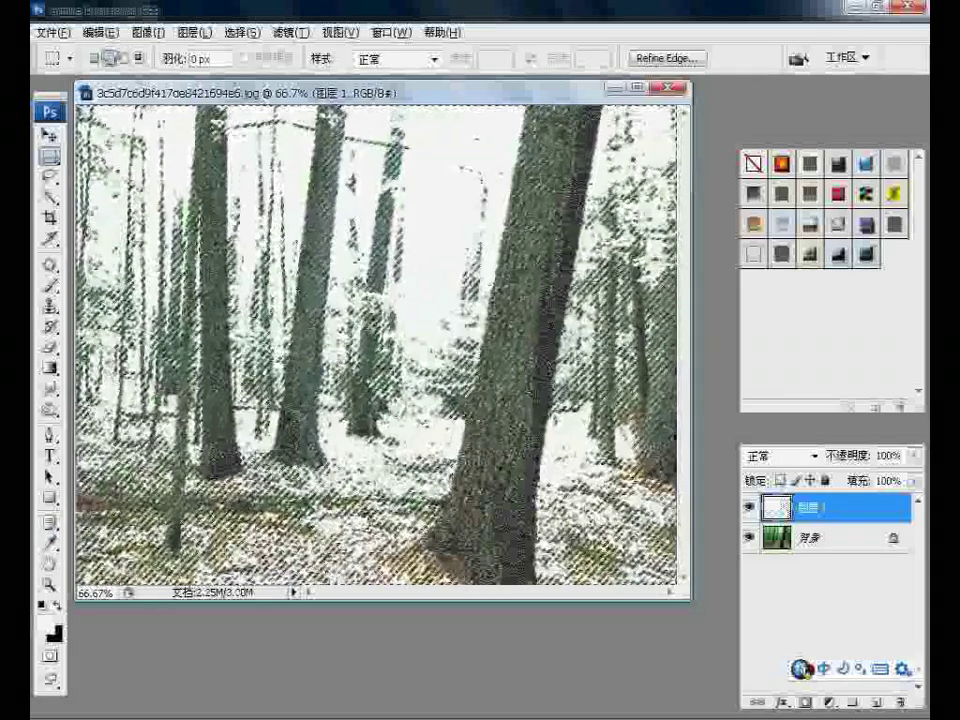
{"action": "key", "text": "ctrl+Delete"}
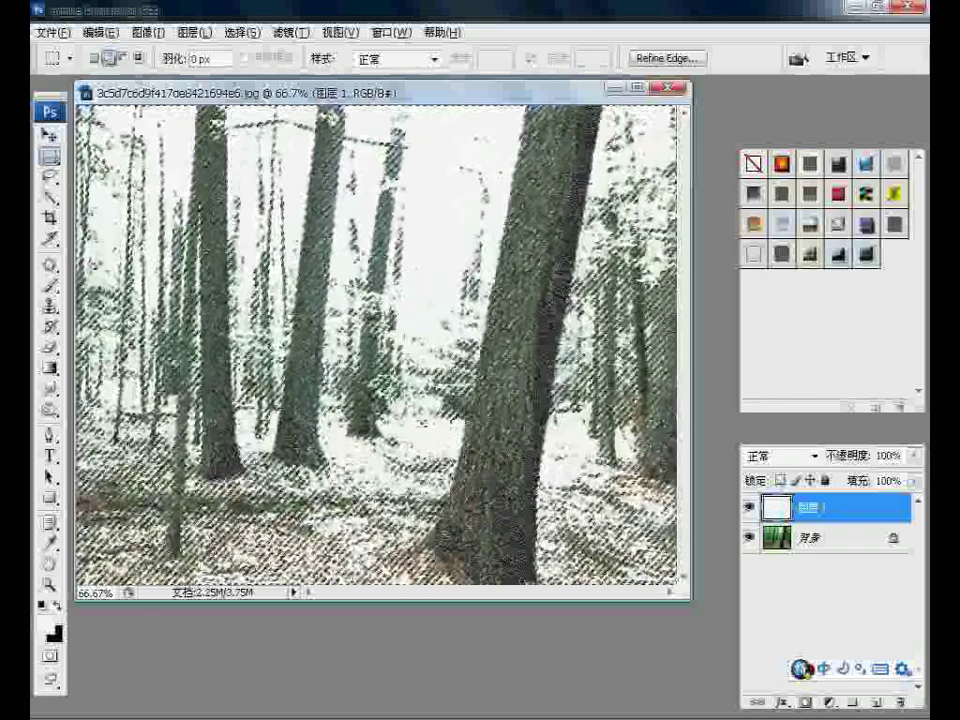
{"action": "right_click", "coordinate": [359, 189]}
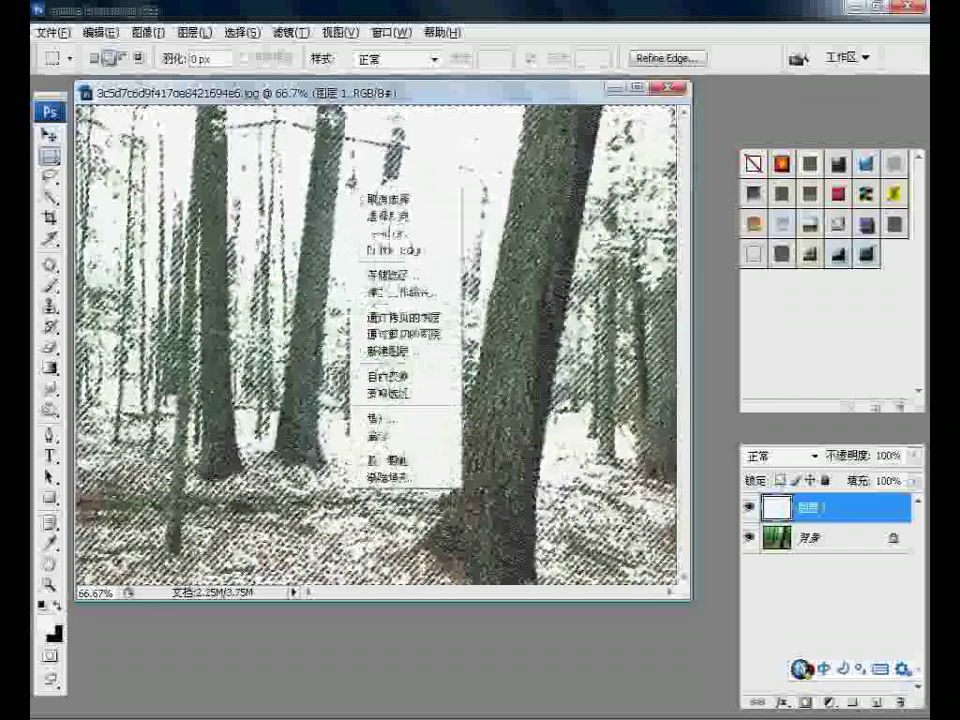
{"action": "left_click", "coordinate": [388, 199]}
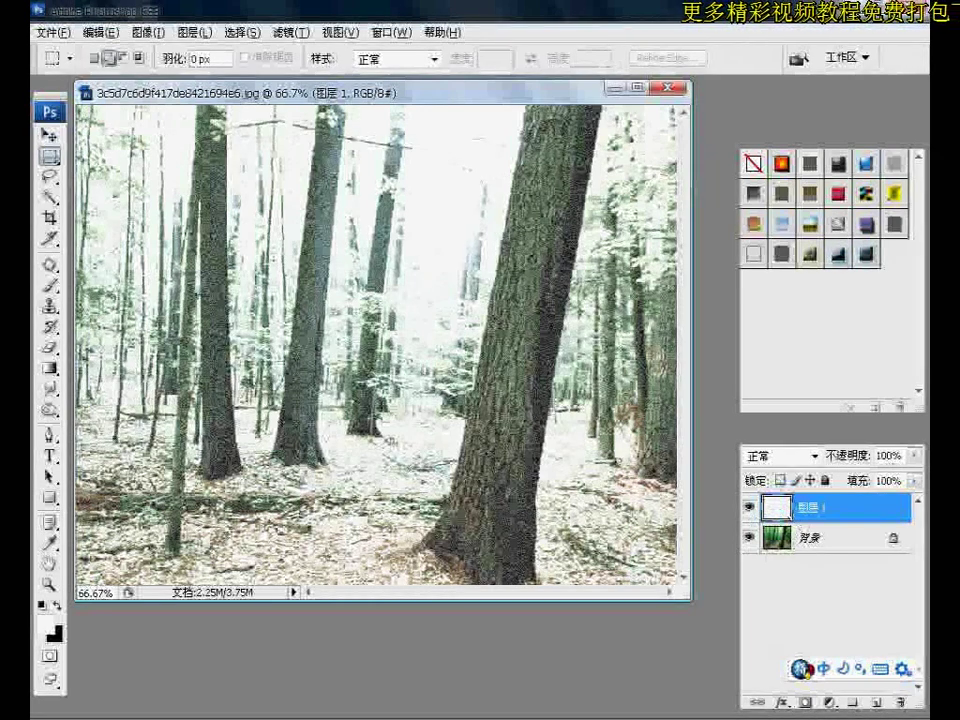
- Brighten the frosted forest with Levels, setting the midtone input to 0.41
{"action": "left_click", "coordinate": [145, 33]}
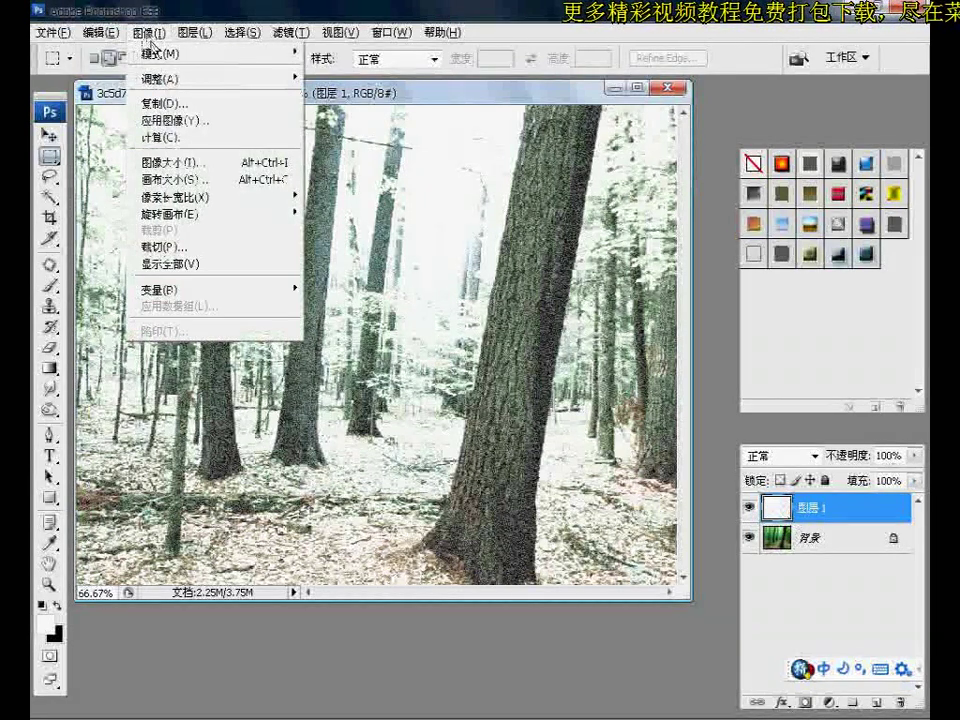
{"action": "mouse_move", "coordinate": [160, 78]}
{"action": "left_click", "coordinate": [336, 79]}
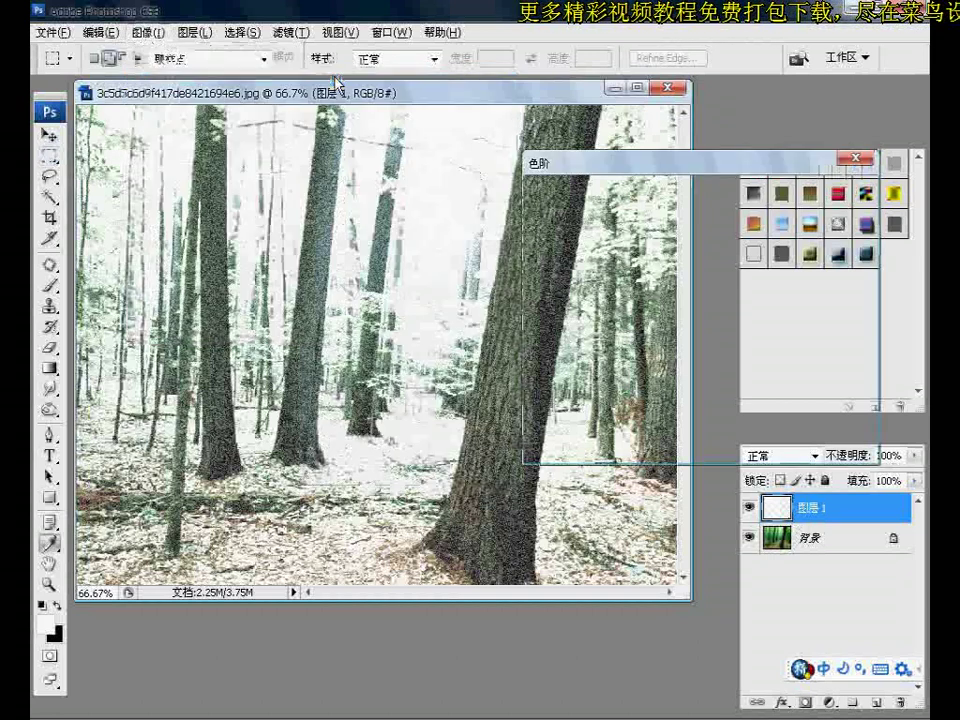
{"action": "left_click_drag", "start_coordinate": [769, 337], "coordinate": [583, 378]}
{"action": "key", "text": "ctrl+z"}
{"action": "left_click_drag", "start_coordinate": [658, 340], "coordinate": [718, 338]}
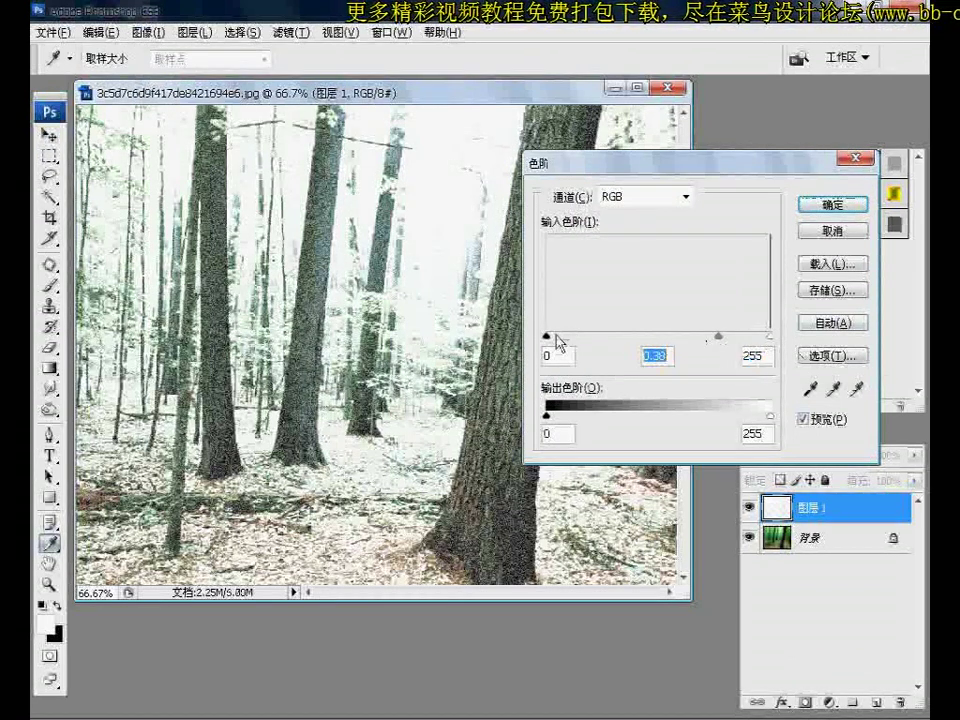
{"action": "mouse_move", "coordinate": [547, 338]}
{"action": "left_mouse_down"}
{"action": "mouse_move", "coordinate": [601, 338]}
{"action": "mouse_move", "coordinate": [547, 338]}
{"action": "left_mouse_up"}
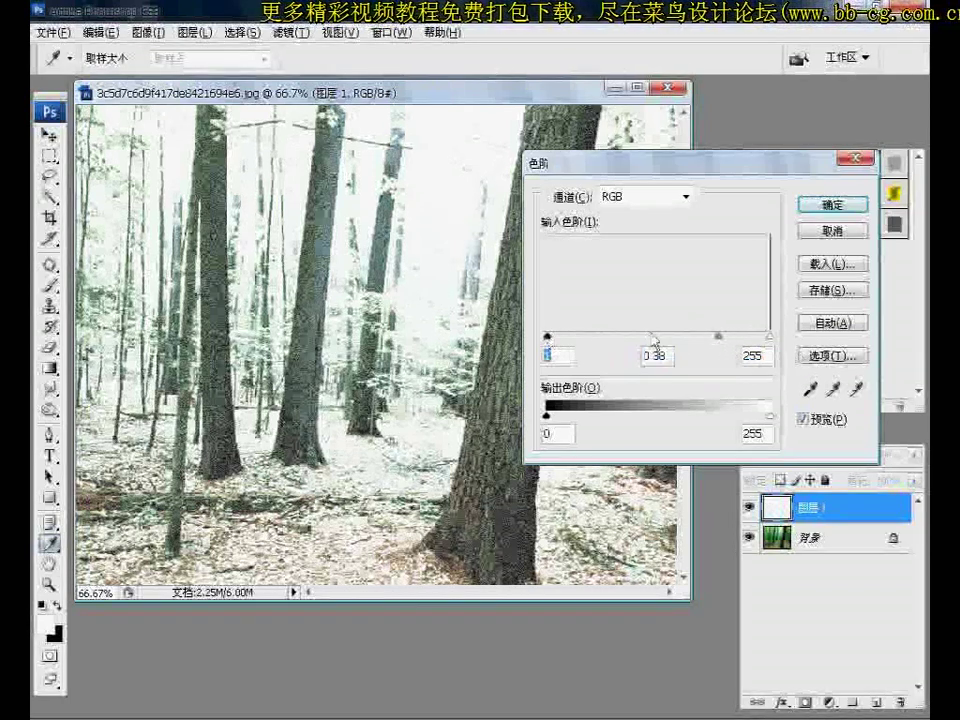
{"action": "left_click_drag", "start_coordinate": [722, 338], "coordinate": [658, 338]}
{"action": "key", "text": "Return"}
{"action": "key", "text": "m"}
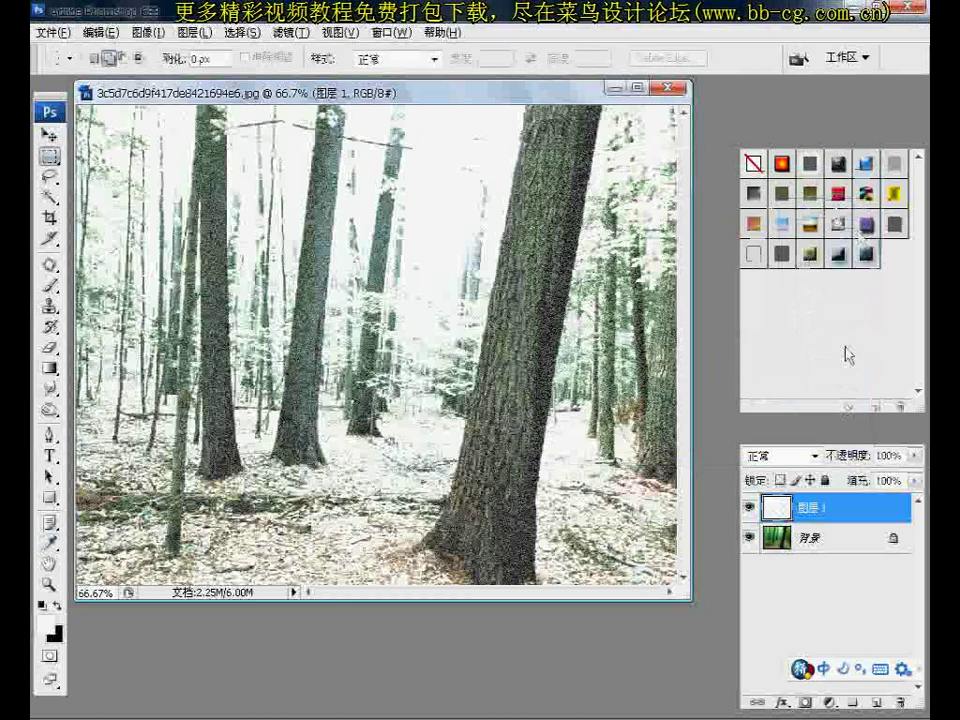
{"action": "left_click", "coordinate": [148, 32]}
{"action": "mouse_move", "coordinate": [160, 78]}
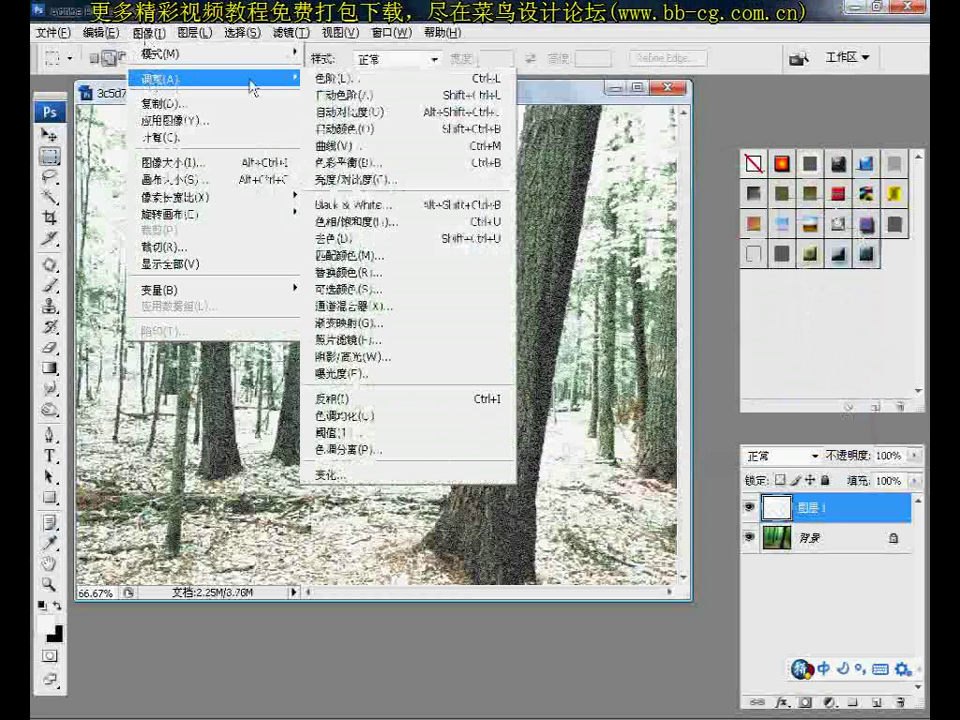
- Pull the Curves midpoint from input 128 down to output 70 and apply
{"action": "left_click", "coordinate": [338, 145]}
{"action": "mouse_move", "coordinate": [709, 277]}
{"action": "left_mouse_down"}
{"action": "mouse_move", "coordinate": [728, 337]}
{"action": "mouse_move", "coordinate": [706, 329]}
{"action": "left_mouse_up"}
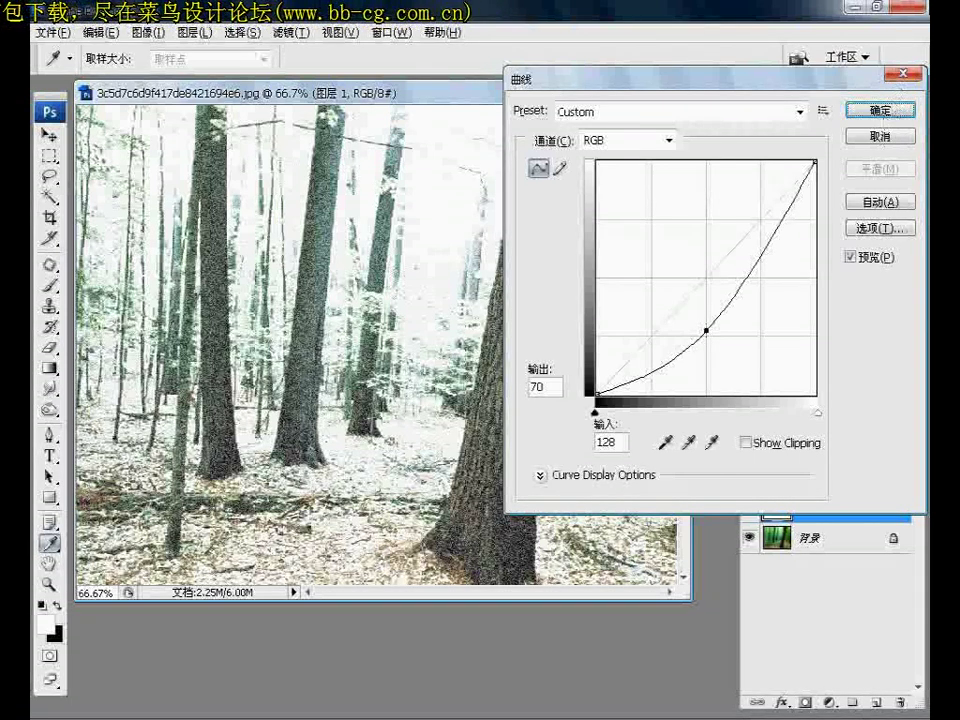
{"action": "left_click", "coordinate": [876, 112]}
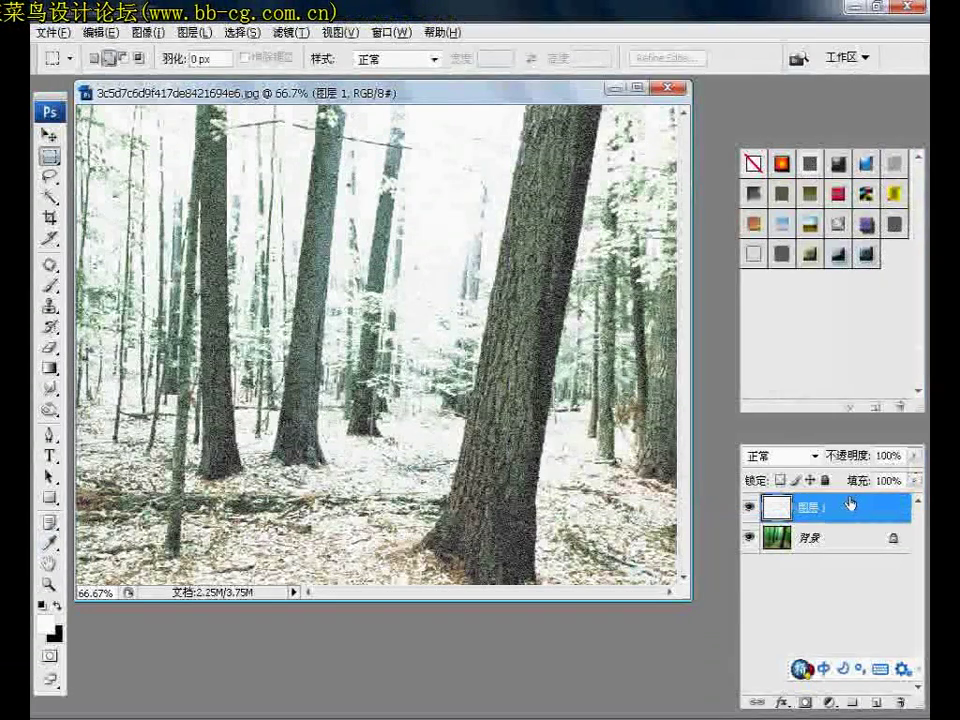
- Open 图层 1's Layer Style dialog at Blending Options
{"action": "key", "text": "space"}
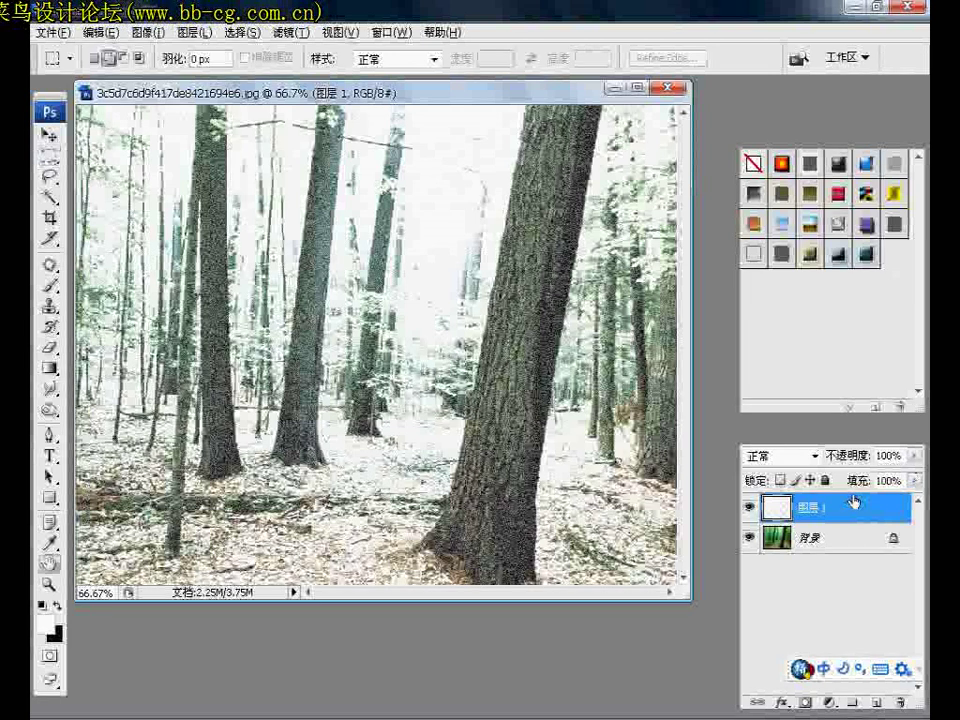
{"action": "double_click", "coordinate": [853, 502]}
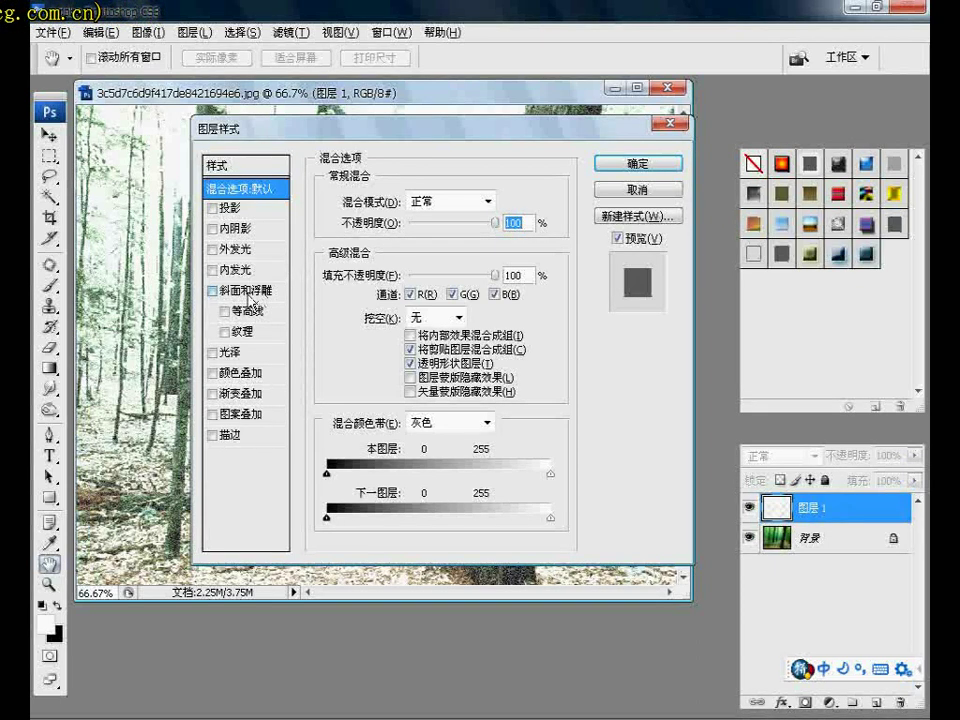
- Enable Inner Bevel and Emboss with depth 100, size 4, soften 2
{"action": "left_click", "coordinate": [248, 291]}
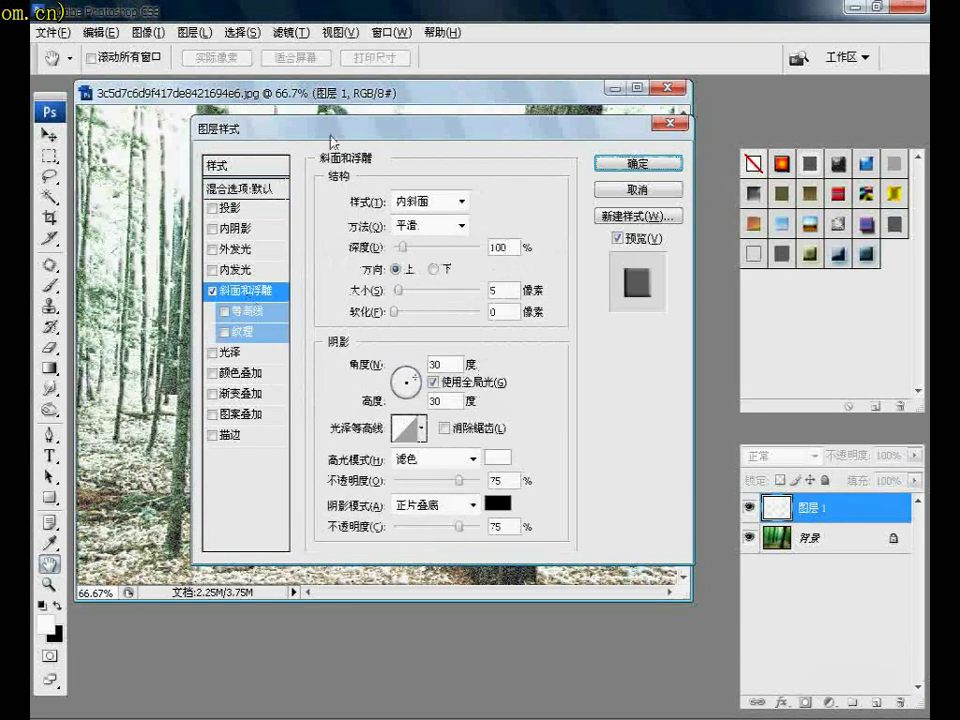
{"action": "left_click_drag", "start_coordinate": [332, 142], "coordinate": [500, 102]}
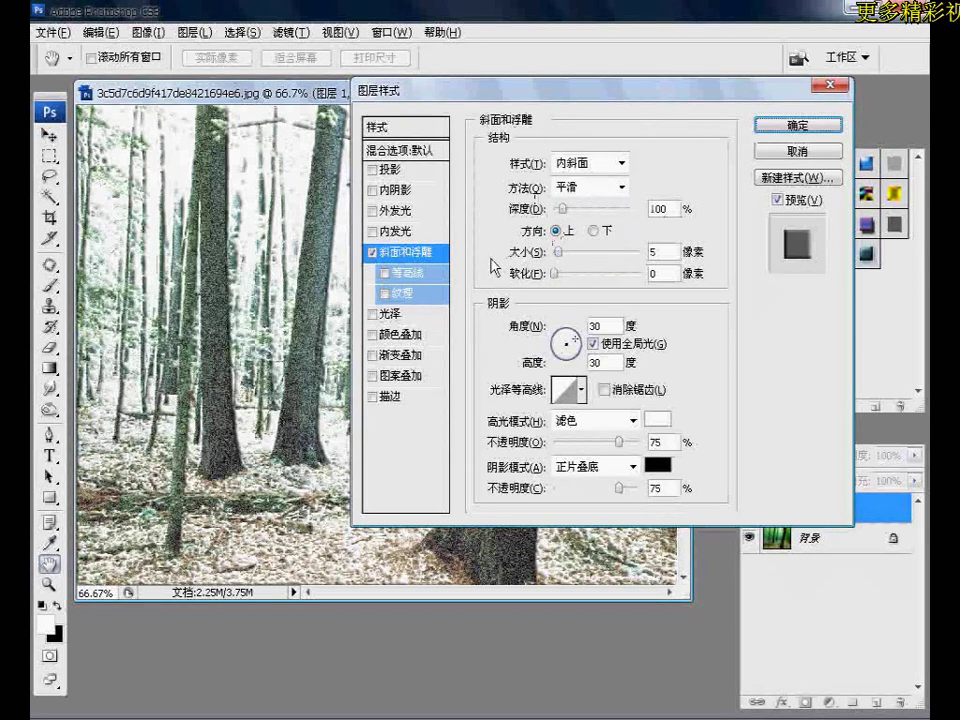
{"action": "left_click_drag", "start_coordinate": [554, 257], "coordinate": [557, 257]}
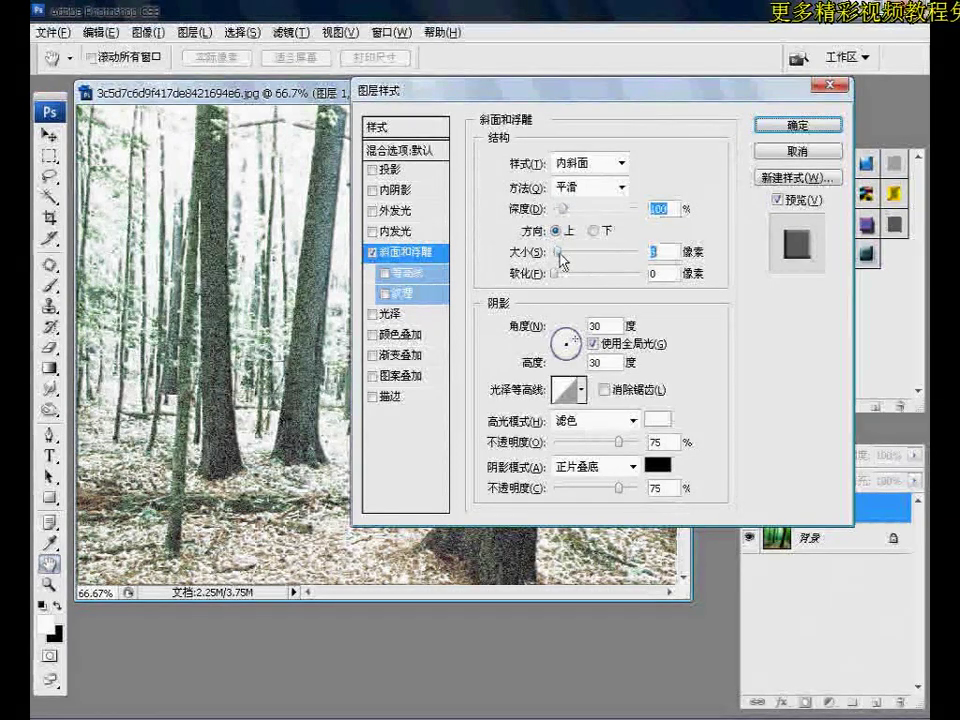
{"action": "left_click_drag", "start_coordinate": [556, 262], "coordinate": [561, 259]}
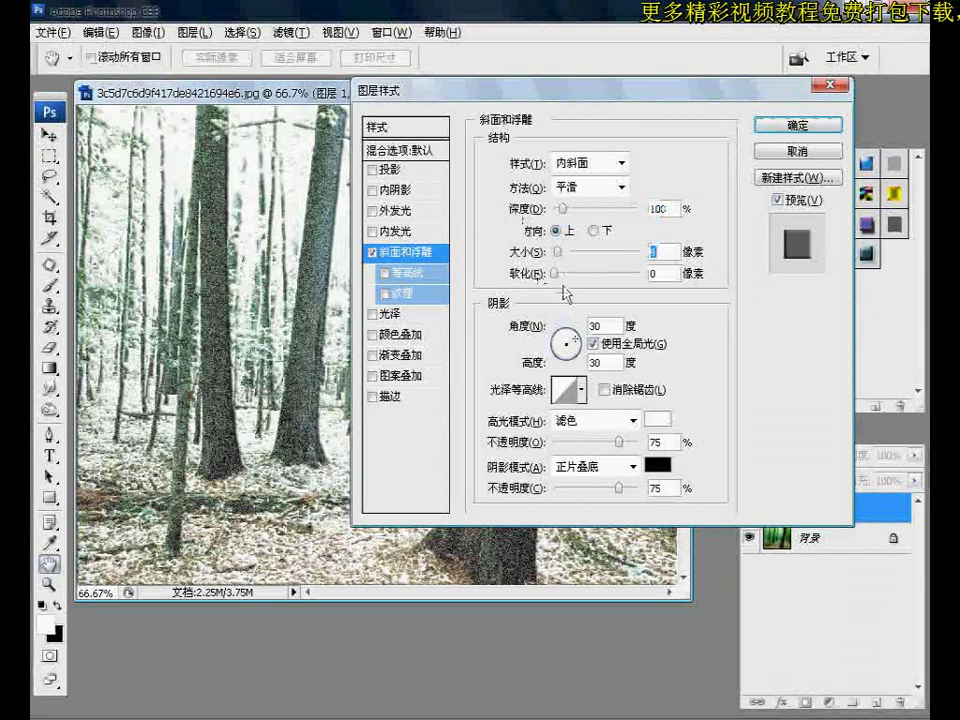
{"action": "type", "text": "4"}
{"action": "left_click", "coordinate": [556, 275]}
{"action": "left_click_drag", "start_coordinate": [558, 276], "coordinate": [564, 279]}
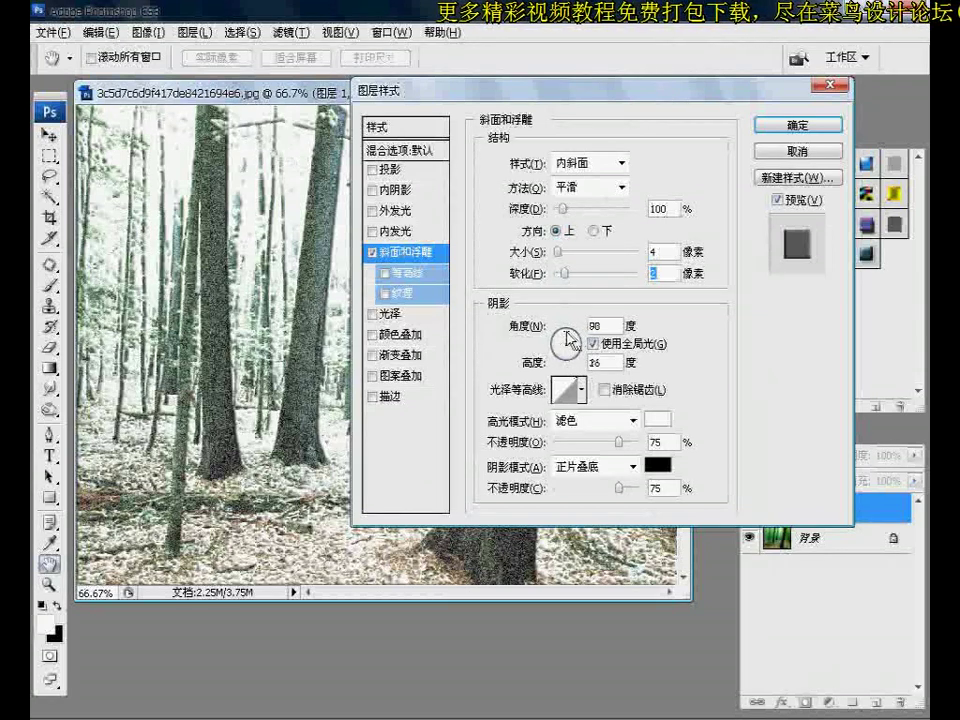
- Set the bevel lighting to 68° angle, 37° altitude, and apply the style
{"action": "left_click_drag", "start_coordinate": [575, 343], "coordinate": [574, 352]}
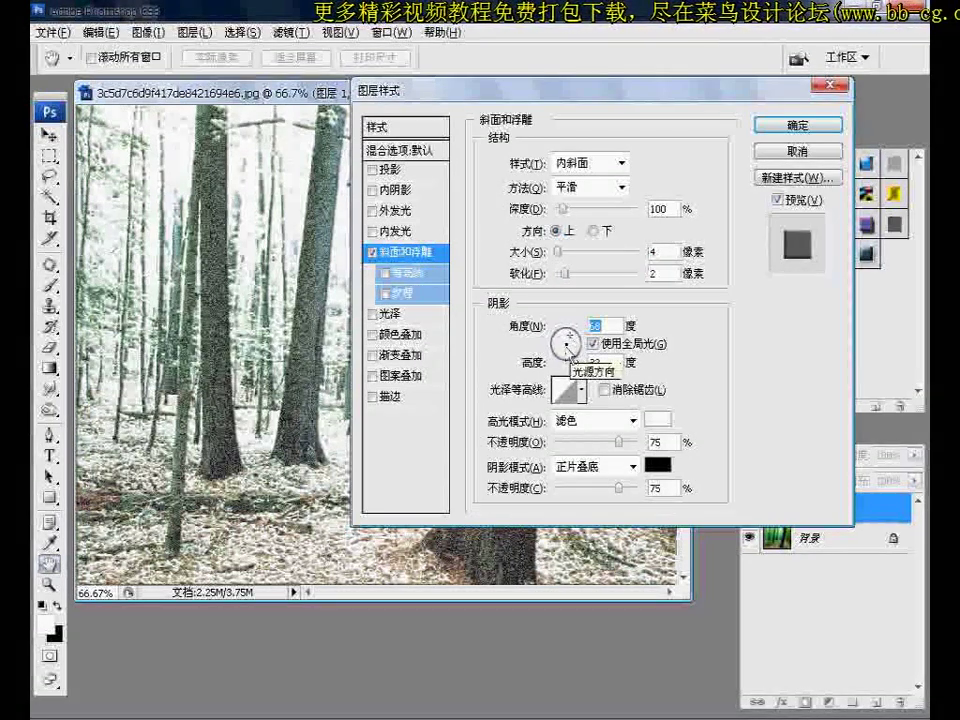
{"action": "left_click_drag", "start_coordinate": [572, 343], "coordinate": [574, 338]}
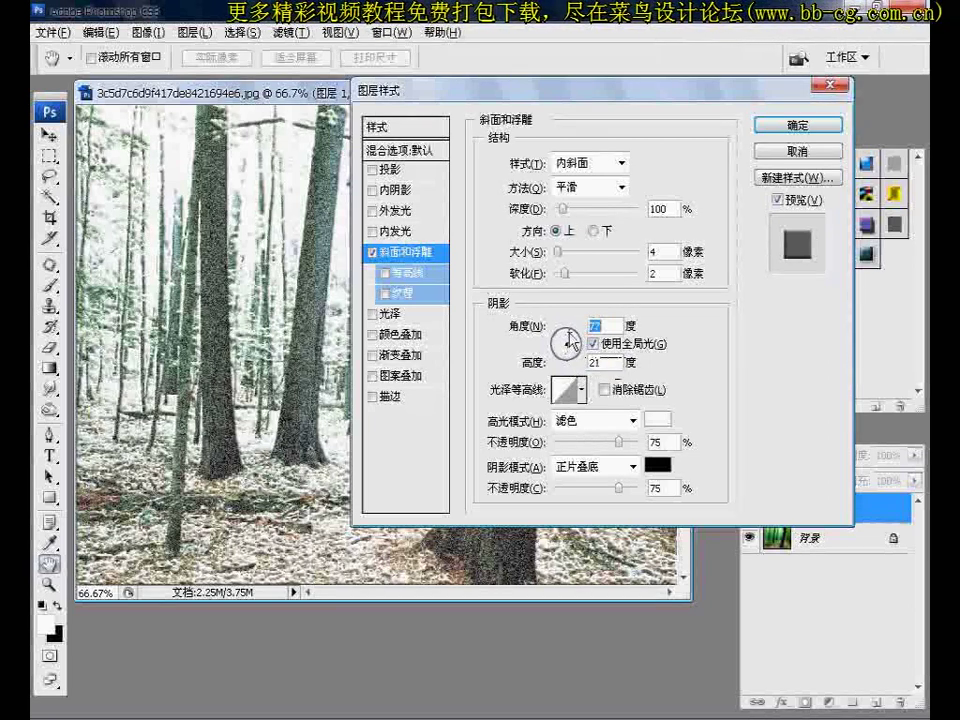
{"action": "left_click_drag", "start_coordinate": [572, 343], "coordinate": [567, 331]}
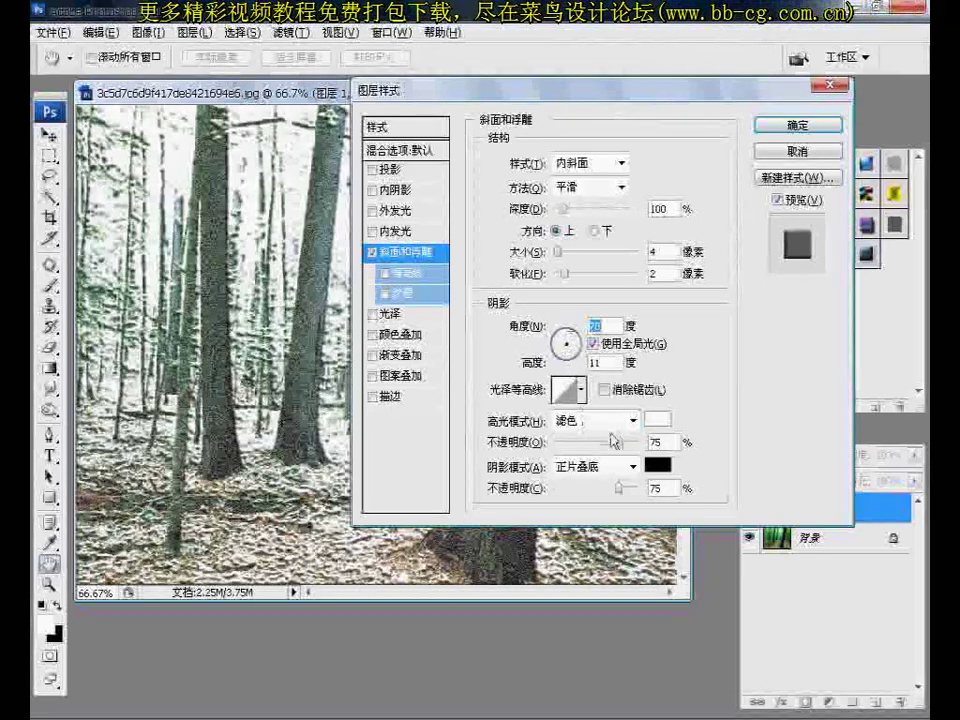
{"action": "left_click", "coordinate": [568, 342]}
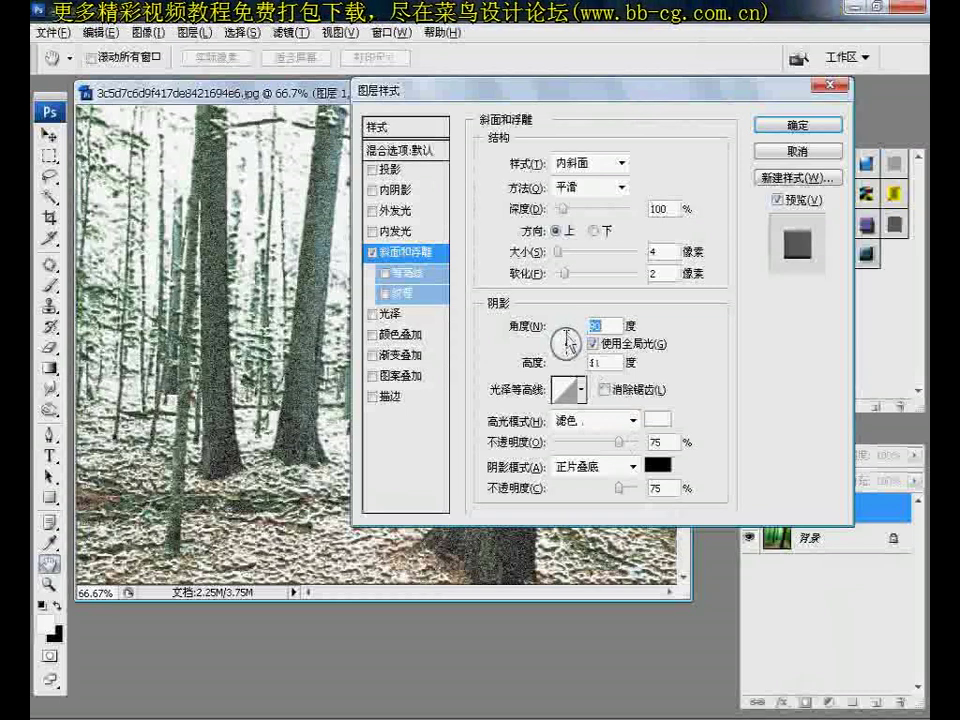
{"action": "left_click_drag", "start_coordinate": [568, 342], "coordinate": [572, 343]}
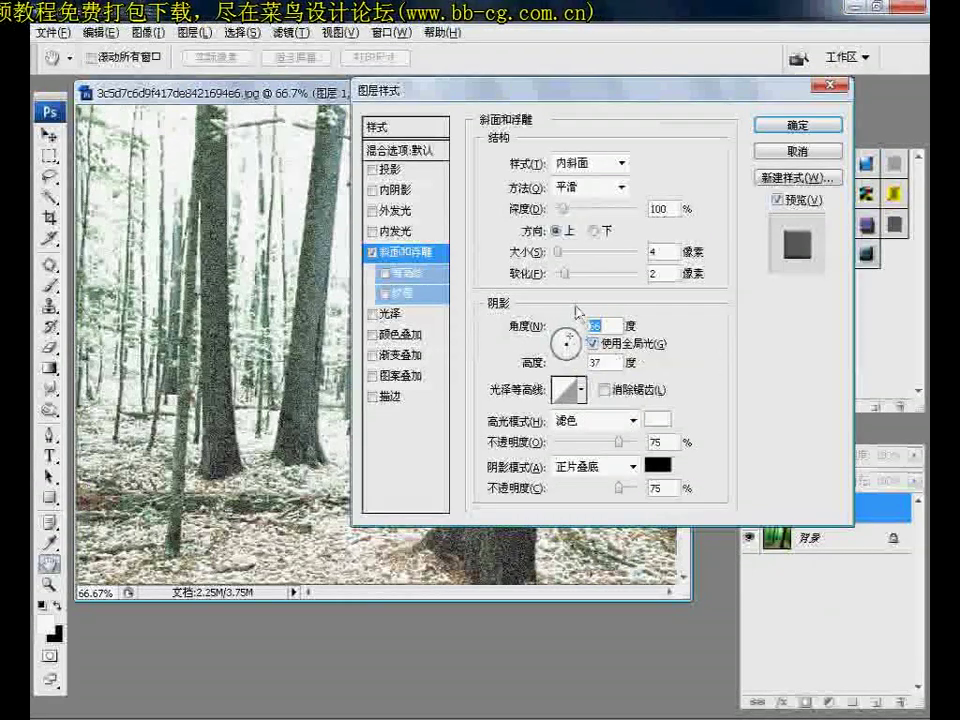
{"action": "left_click", "coordinate": [798, 125]}
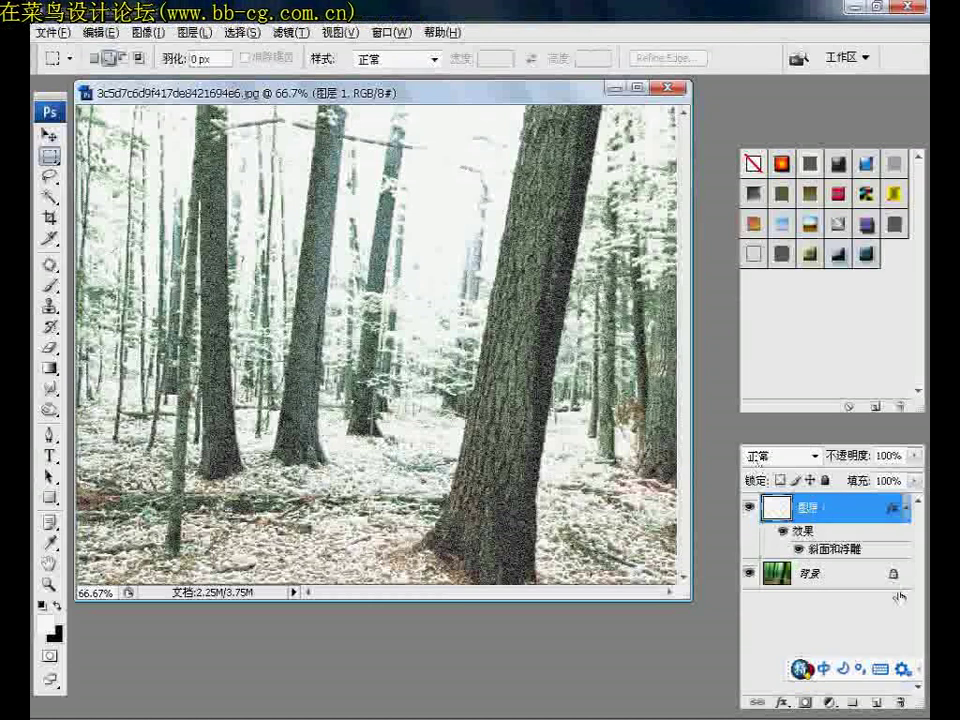
- Select Layer 1 and the Background layer together and merge them into a single layer
{"action": "left_click_drag", "start_coordinate": [878, 568], "coordinate": [843, 580]}
{"action": "left_click", "coordinate": [843, 580], "text": "shift"}
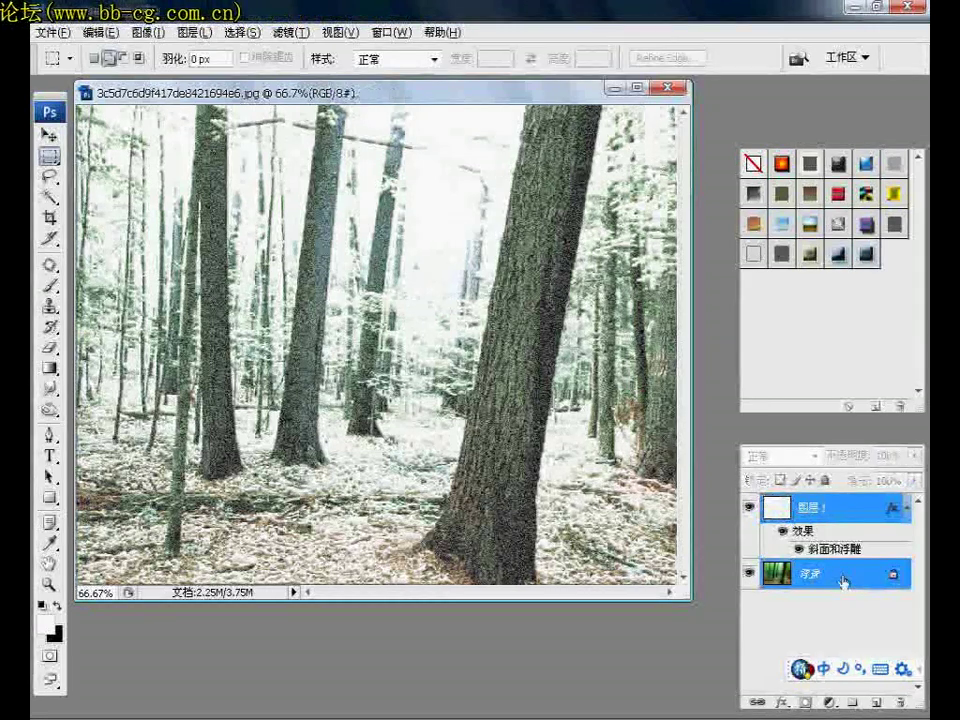
{"action": "right_click", "coordinate": [843, 580]}
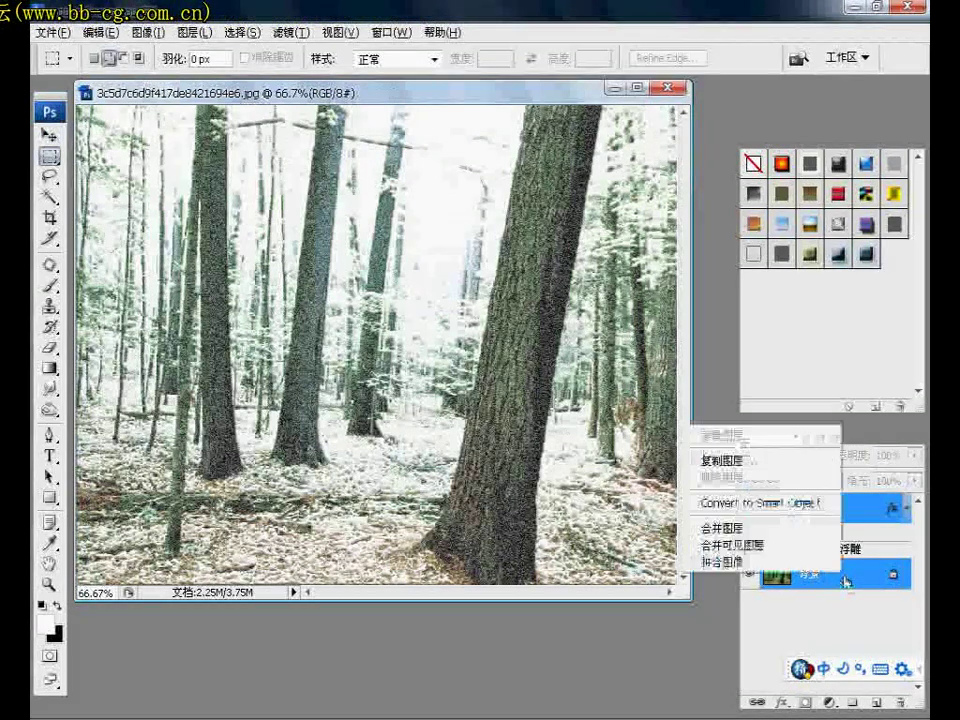
{"action": "left_click", "coordinate": [760, 528]}
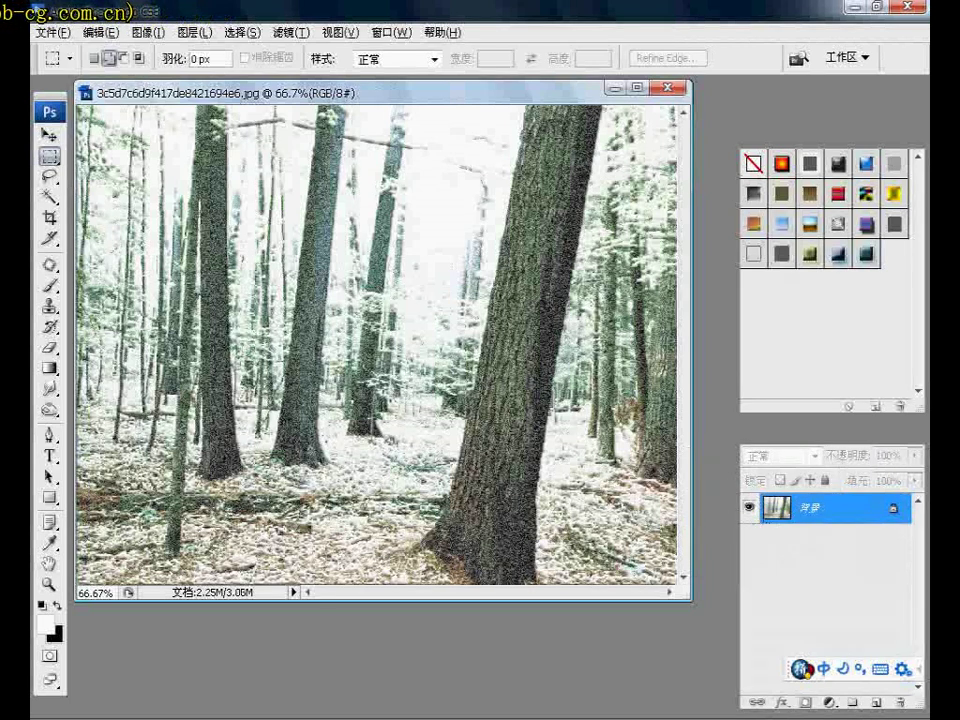
- Apply a Levels adjustment with the midtone input value set to 0.75
{"action": "left_click", "coordinate": [145, 33]}
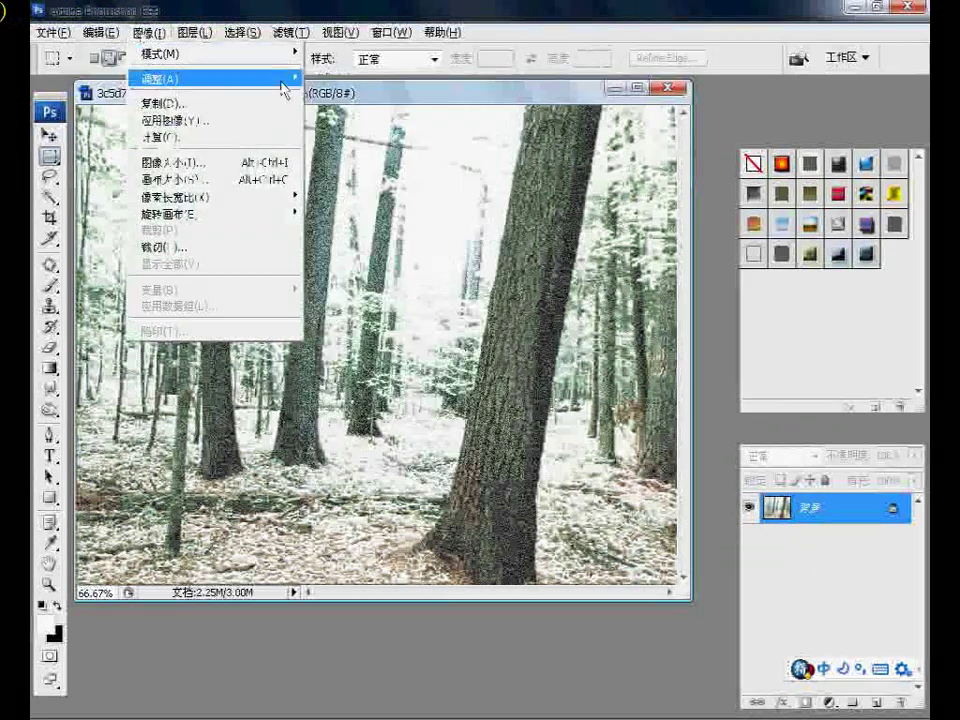
{"action": "mouse_move", "coordinate": [215, 78]}
{"action": "left_click", "coordinate": [340, 79]}
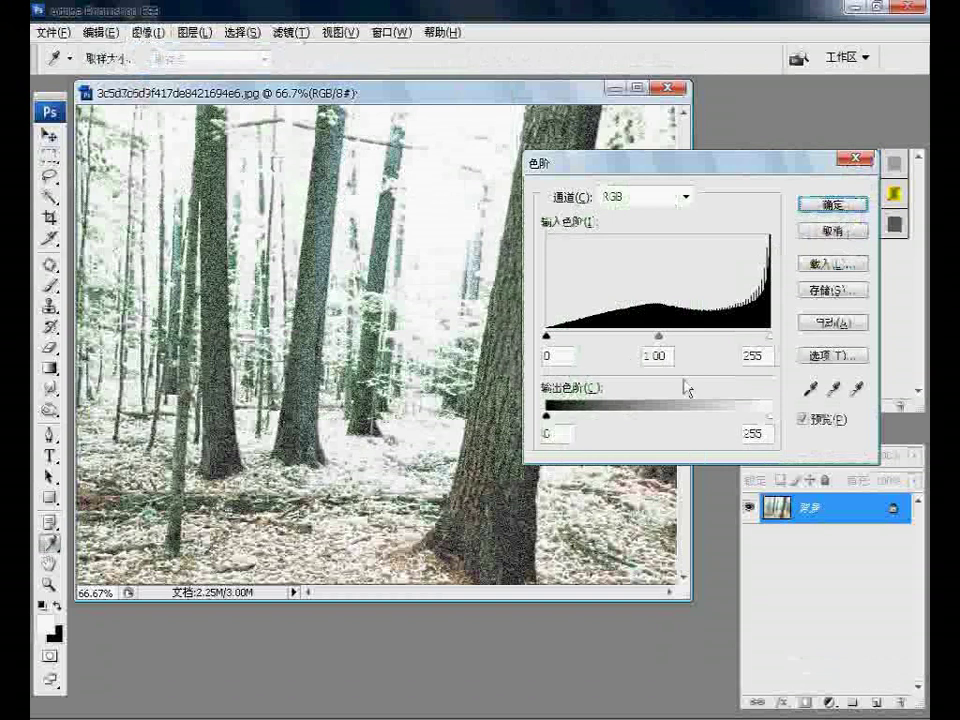
{"action": "left_click", "coordinate": [771, 336]}
{"action": "mouse_move", "coordinate": [660, 338]}
{"action": "left_mouse_down"}
{"action": "mouse_move", "coordinate": [688, 341]}
{"action": "mouse_move", "coordinate": [679, 334]}
{"action": "left_mouse_up"}
{"action": "left_click", "coordinate": [679, 334]}
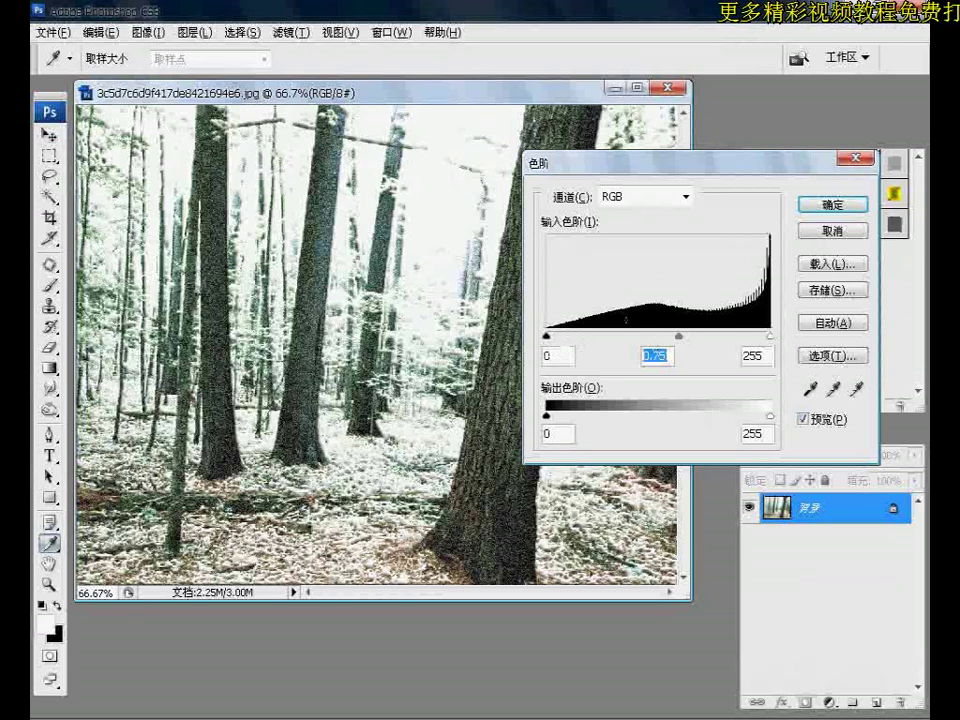
{"action": "left_click", "coordinate": [832, 204]}
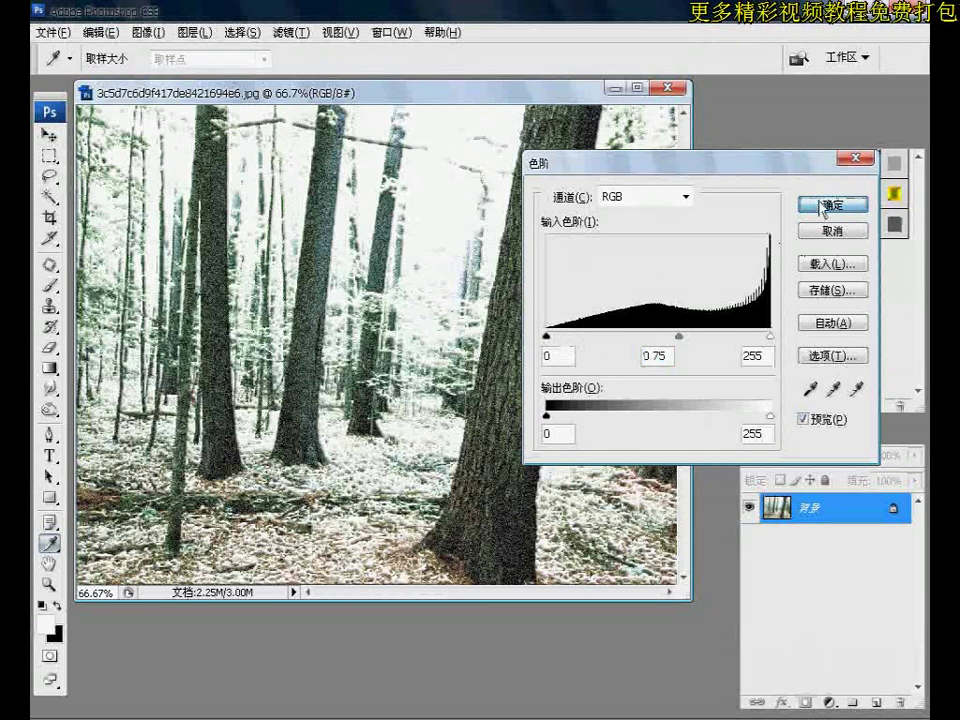
{"action": "key", "text": "m"}
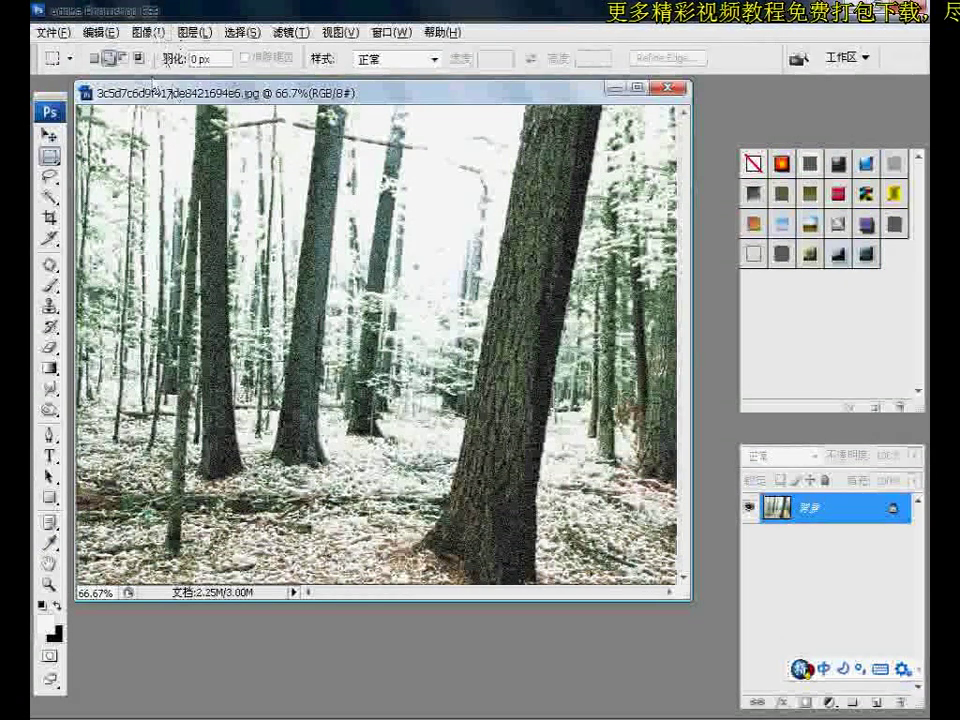
- Apply Brightness/Contrast with Brightness at -20 and Contrast at +20
{"action": "left_click", "coordinate": [152, 33]}
{"action": "mouse_move", "coordinate": [212, 78]}
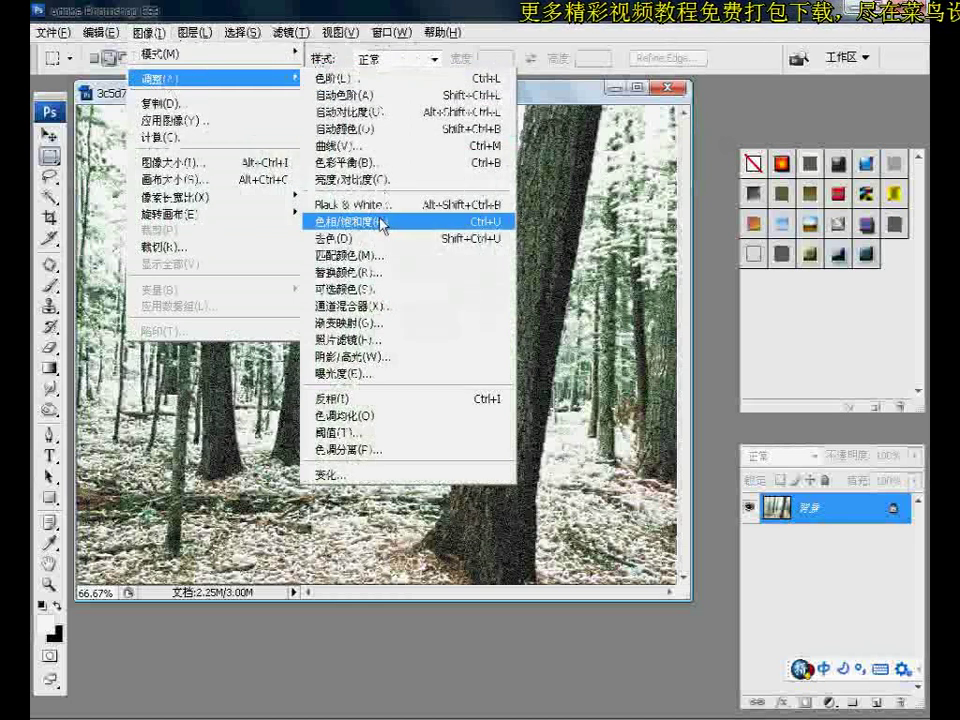
{"action": "left_click", "coordinate": [346, 180]}
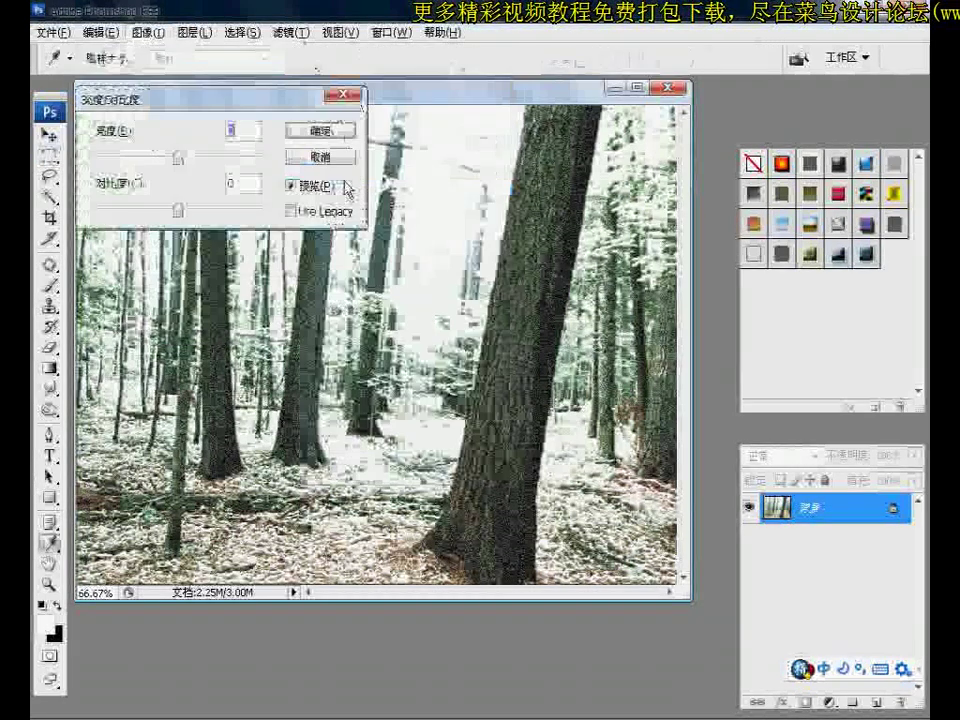
{"action": "left_click_drag", "start_coordinate": [183, 160], "coordinate": [155, 160]}
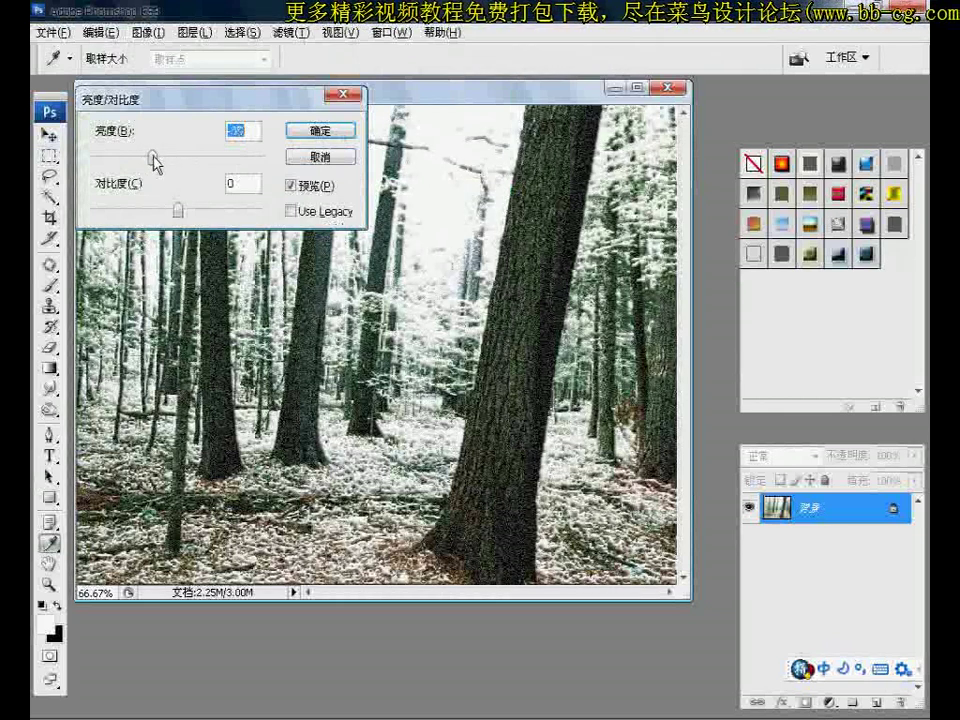
{"action": "left_click_drag", "start_coordinate": [155, 162], "coordinate": [170, 152]}
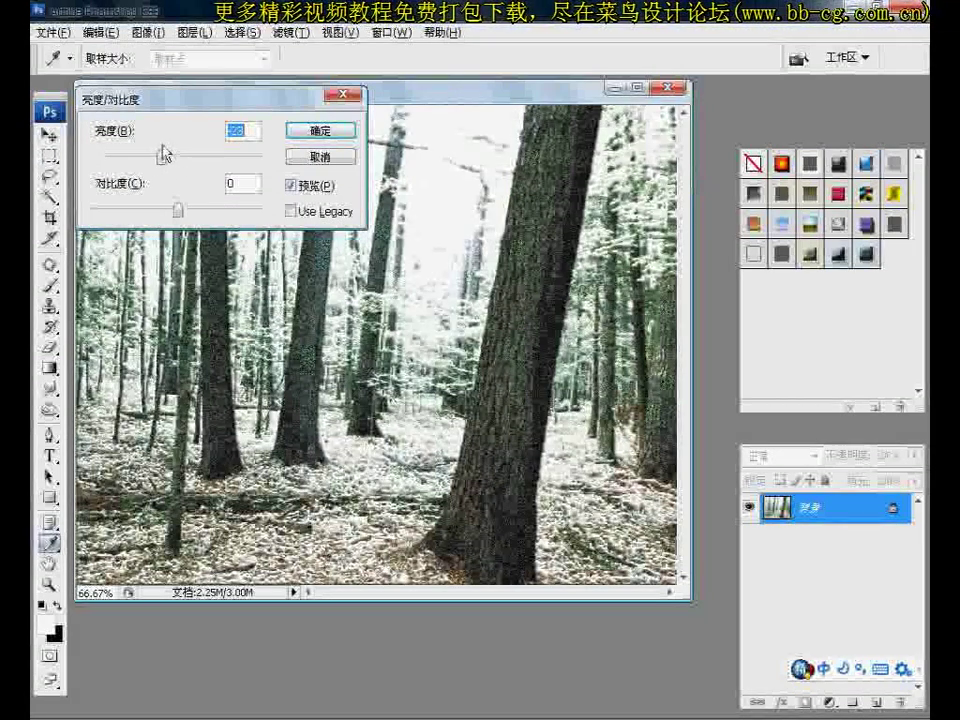
{"action": "mouse_move", "coordinate": [178, 208]}
{"action": "left_mouse_down"}
{"action": "mouse_move", "coordinate": [98, 212]}
{"action": "mouse_move", "coordinate": [137, 212]}
{"action": "mouse_move", "coordinate": [83, 229]}
{"action": "mouse_move", "coordinate": [116, 212]}
{"action": "mouse_move", "coordinate": [242, 214]}
{"action": "mouse_move", "coordinate": [255, 229]}
{"action": "mouse_move", "coordinate": [200, 214]}
{"action": "left_mouse_up"}
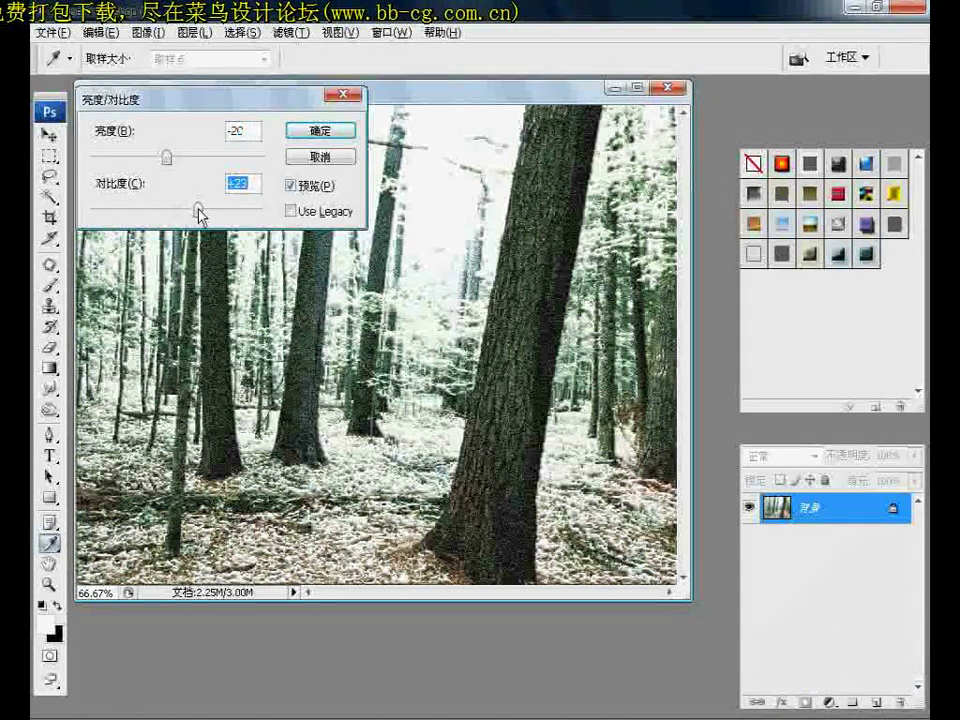
{"action": "left_click_drag", "start_coordinate": [199, 214], "coordinate": [196, 214]}
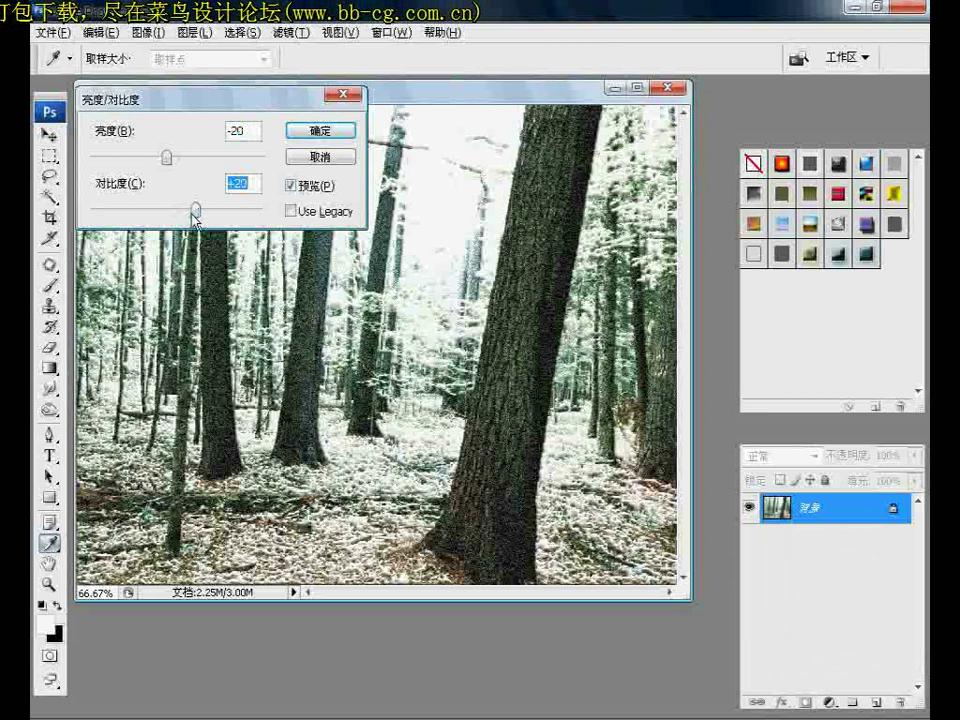
{"action": "left_click", "coordinate": [310, 135]}
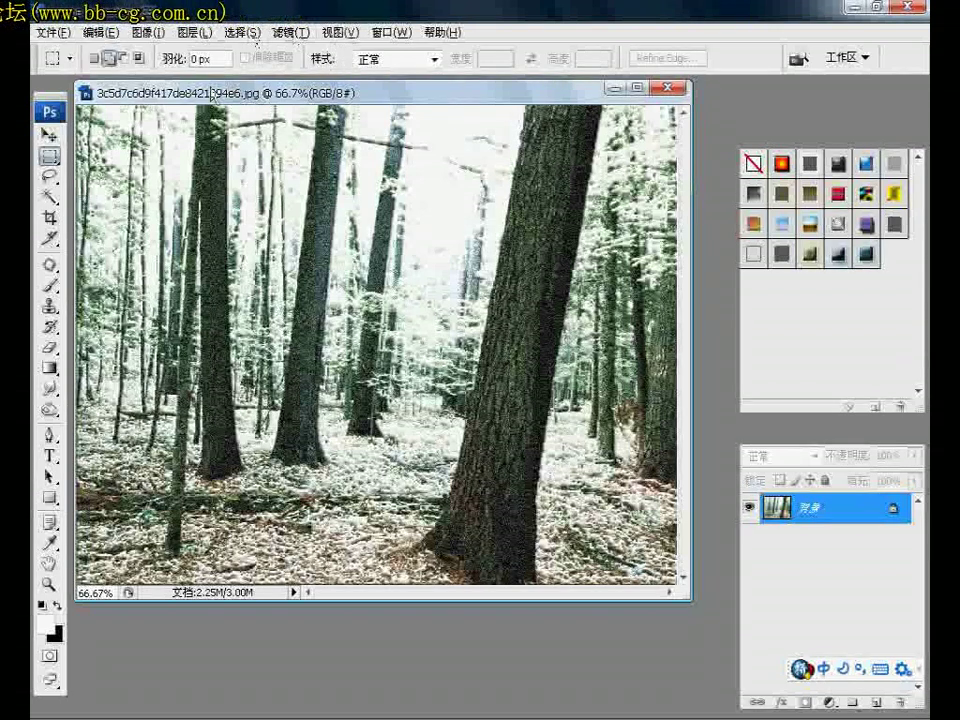
- Save a copy as the JPEG file 雪景.jpg, accepting the default JPEG options
{"action": "left_click", "coordinate": [49, 34]}
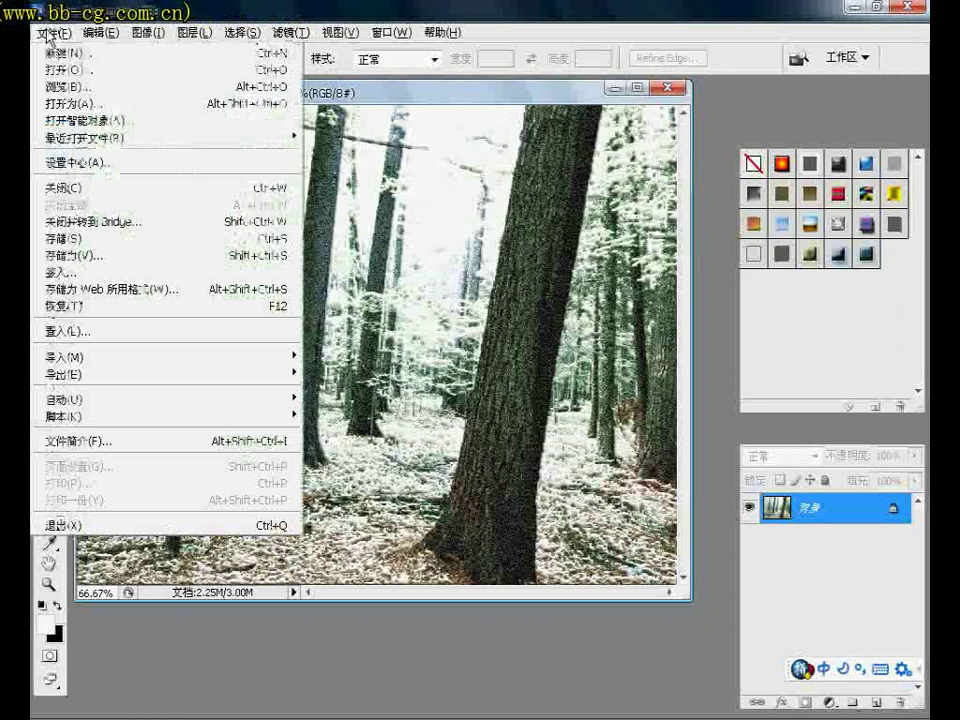
{"action": "left_click", "coordinate": [66, 253]}
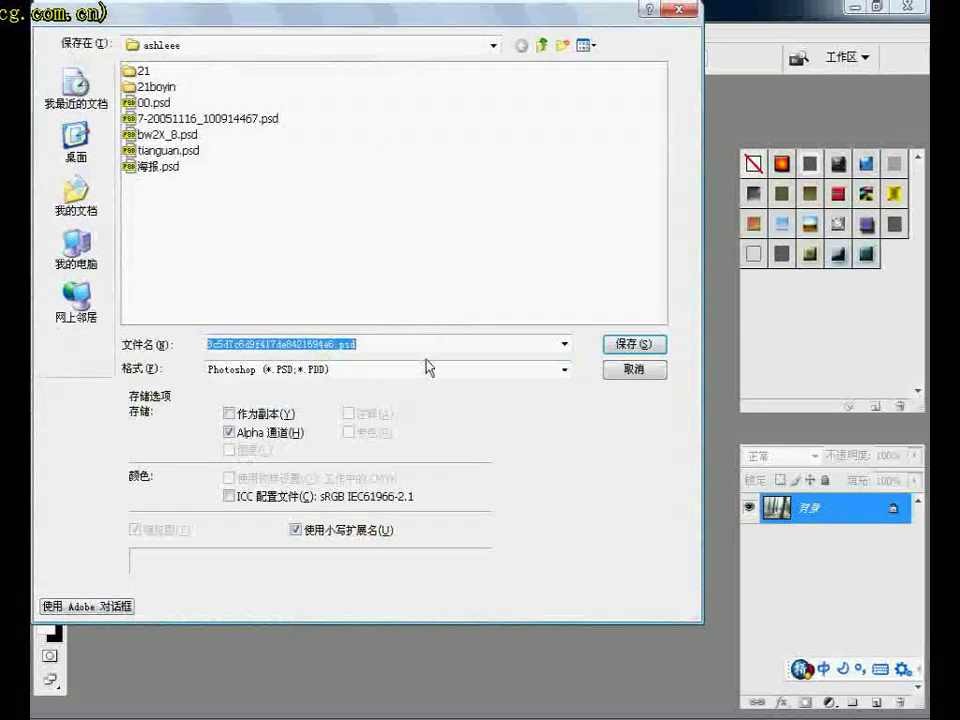
{"action": "type", "text": "x"}
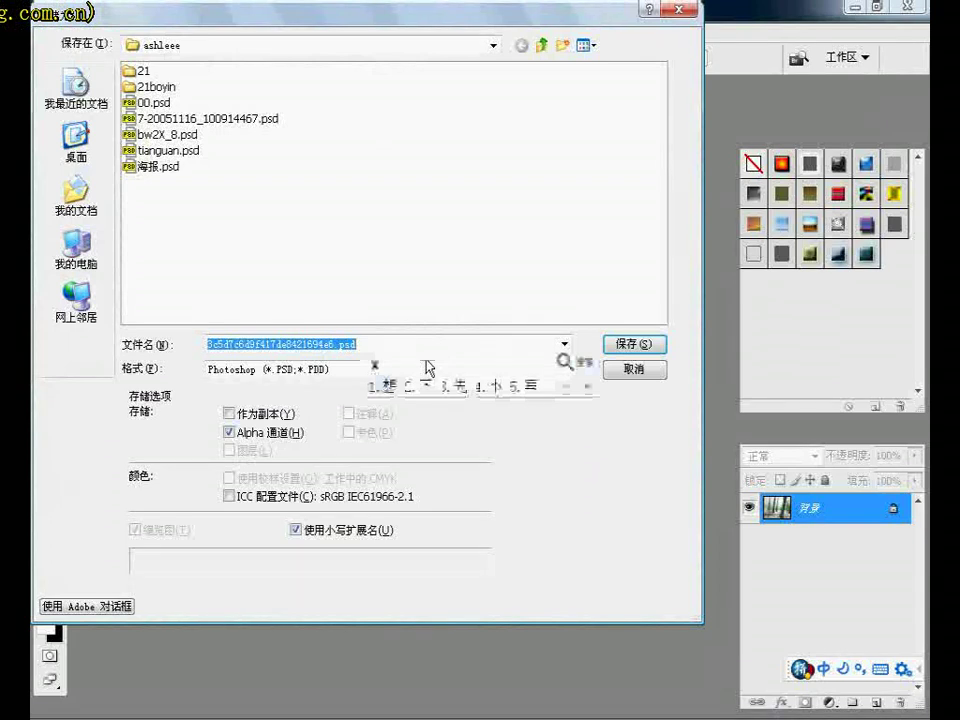
{"action": "type", "text": "uejing"}
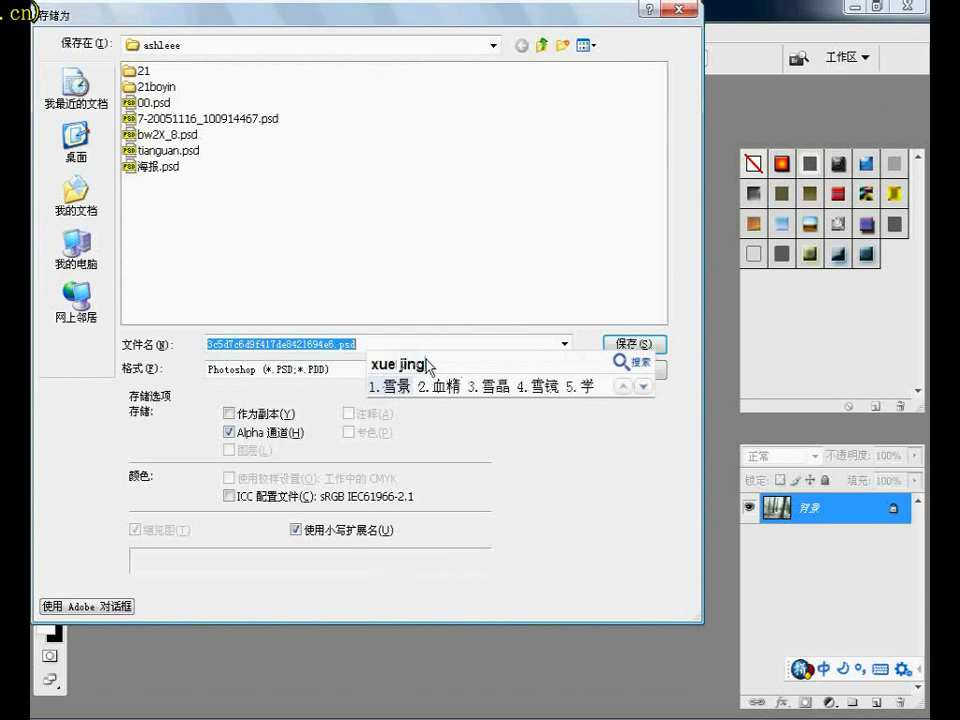
{"action": "key", "text": "space"}
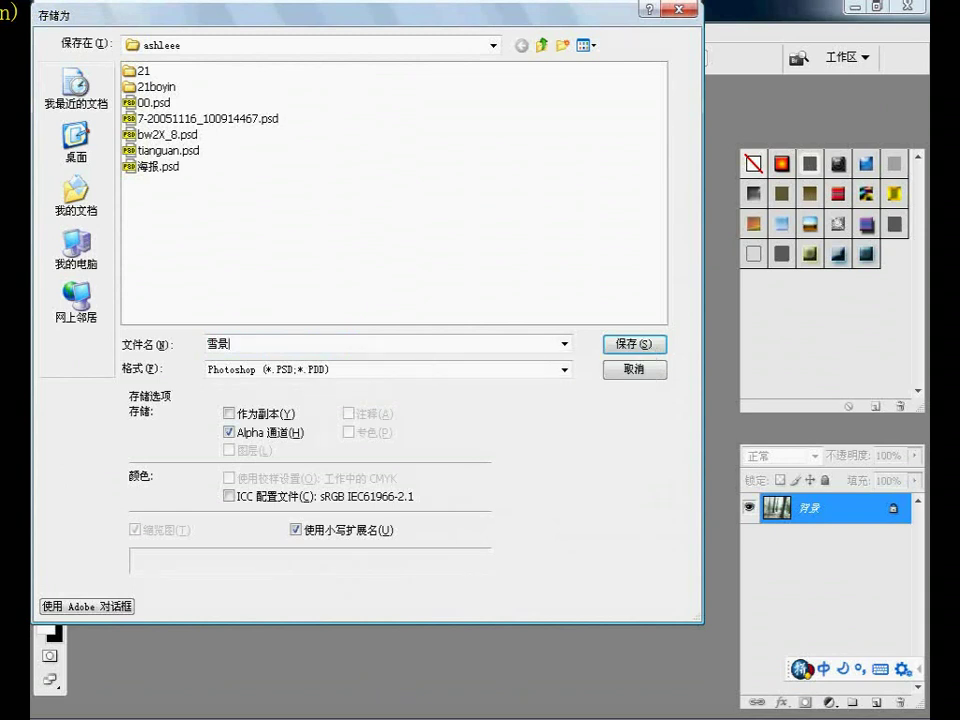
{"action": "left_click", "coordinate": [564, 370]}
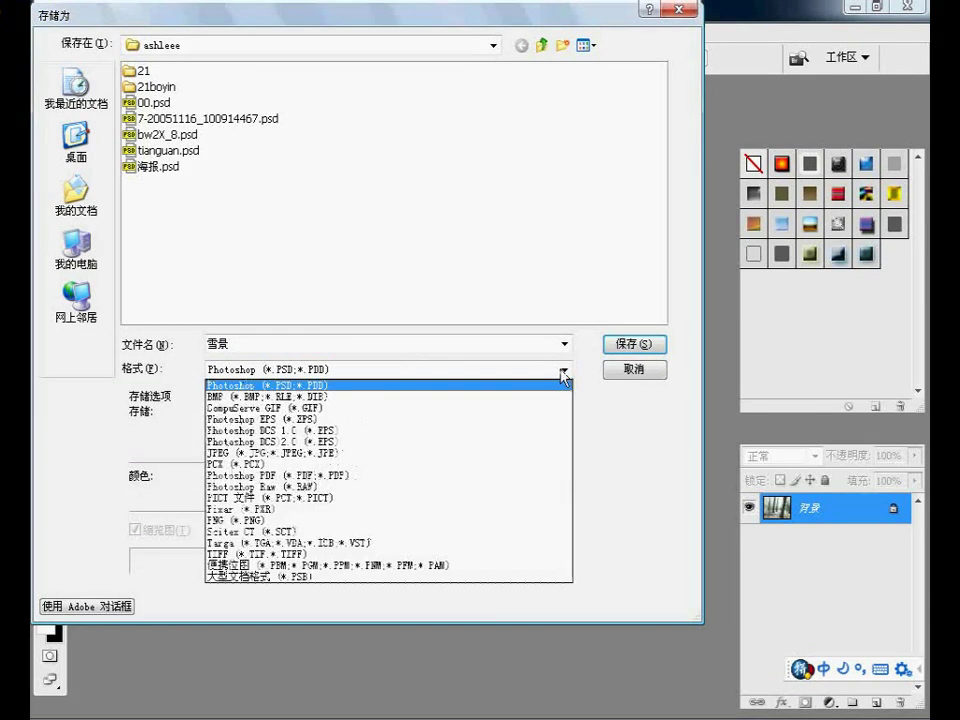
{"action": "left_click", "coordinate": [341, 454]}
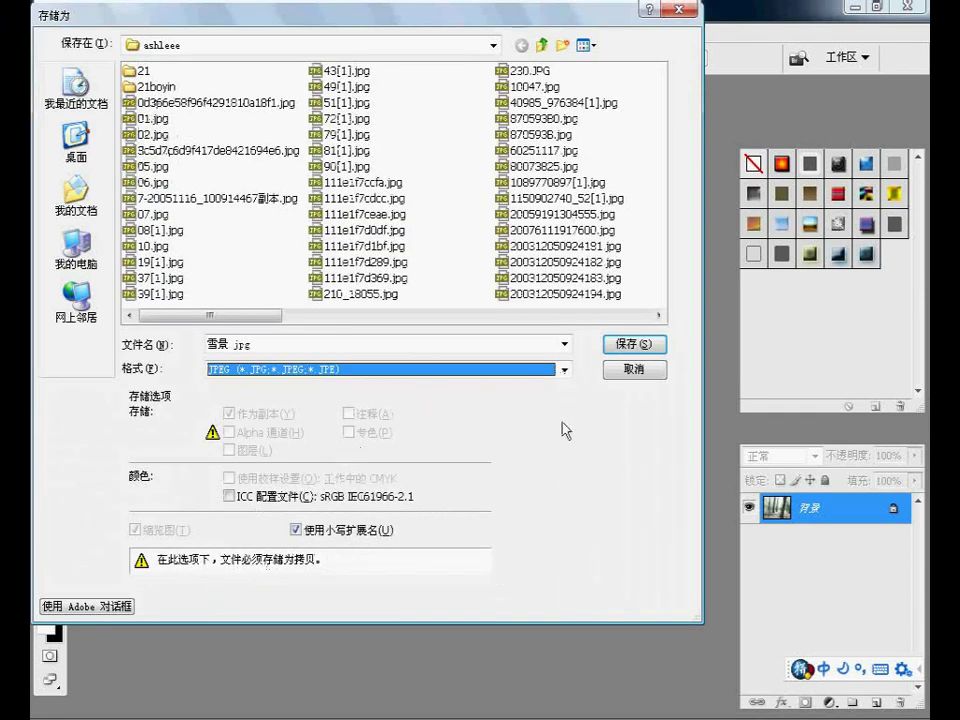
{"action": "left_click", "coordinate": [634, 345]}
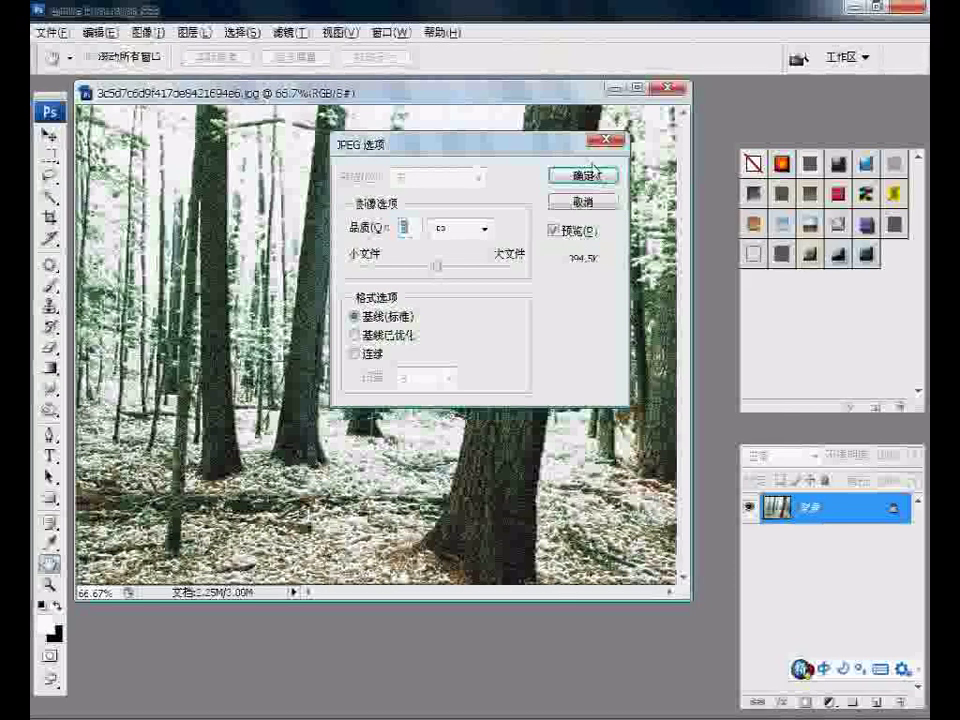
{"action": "left_click", "coordinate": [609, 176]}
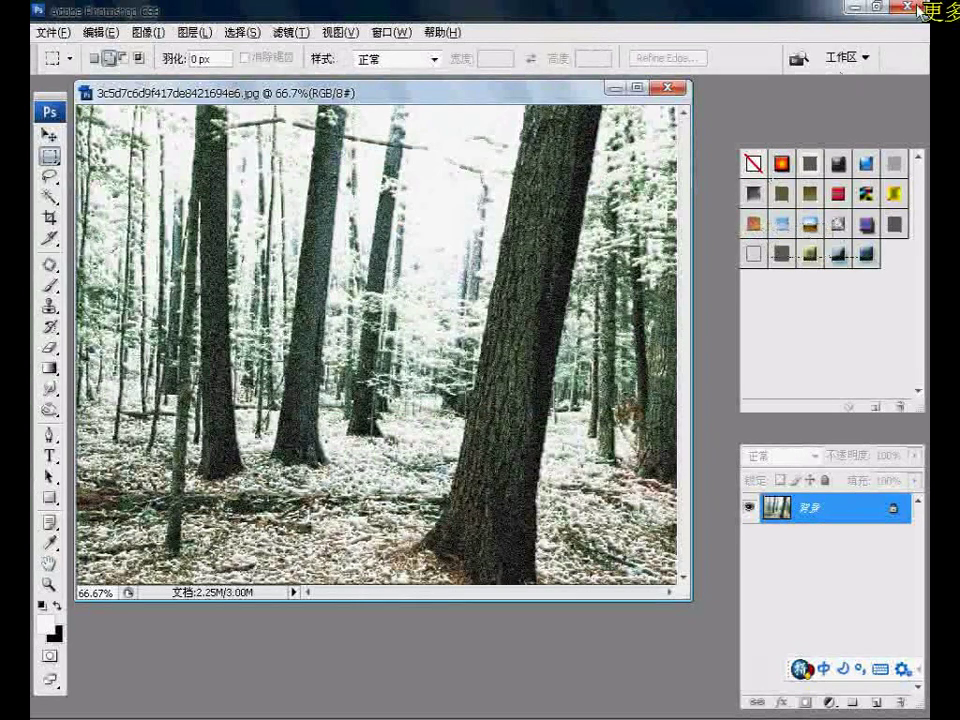
- Close the image document without saving further changes
{"action": "key", "text": "ctrl+w"}
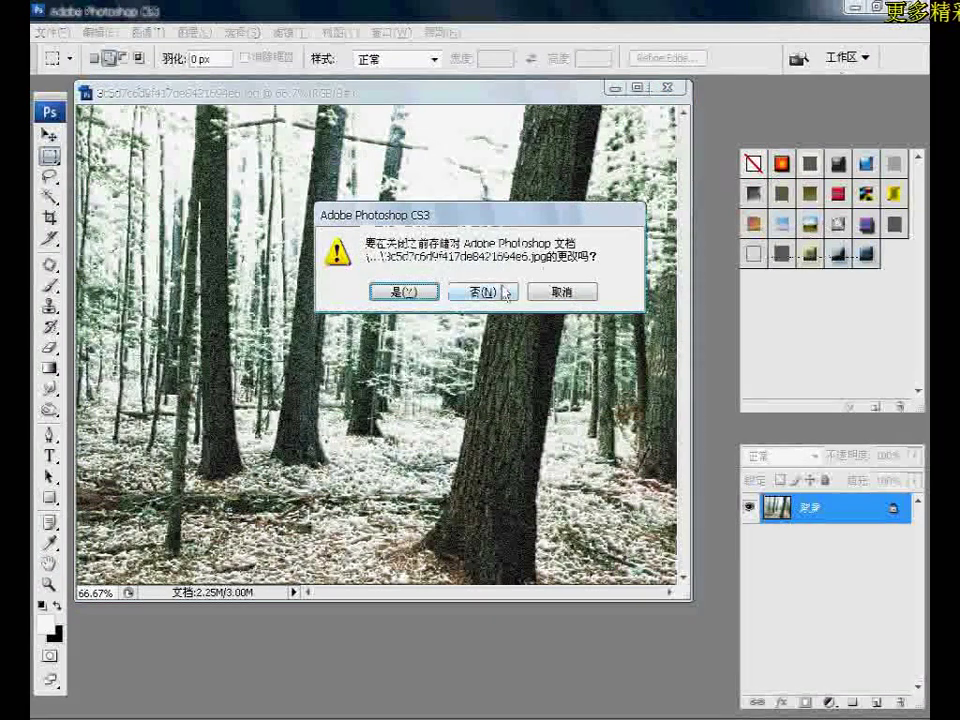
{"action": "left_click", "coordinate": [502, 293]}
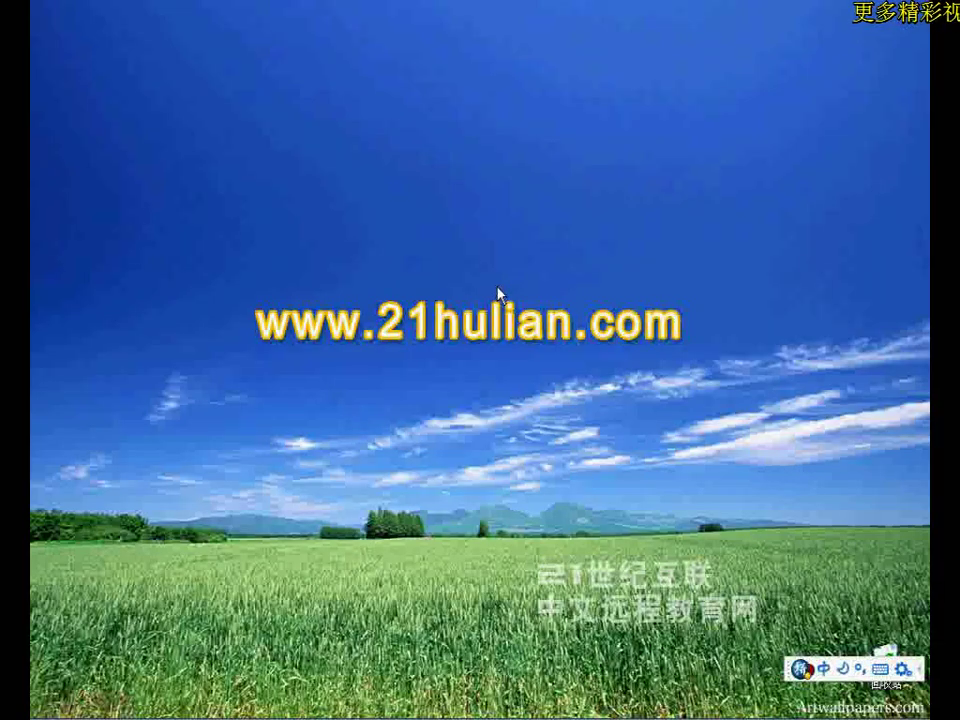